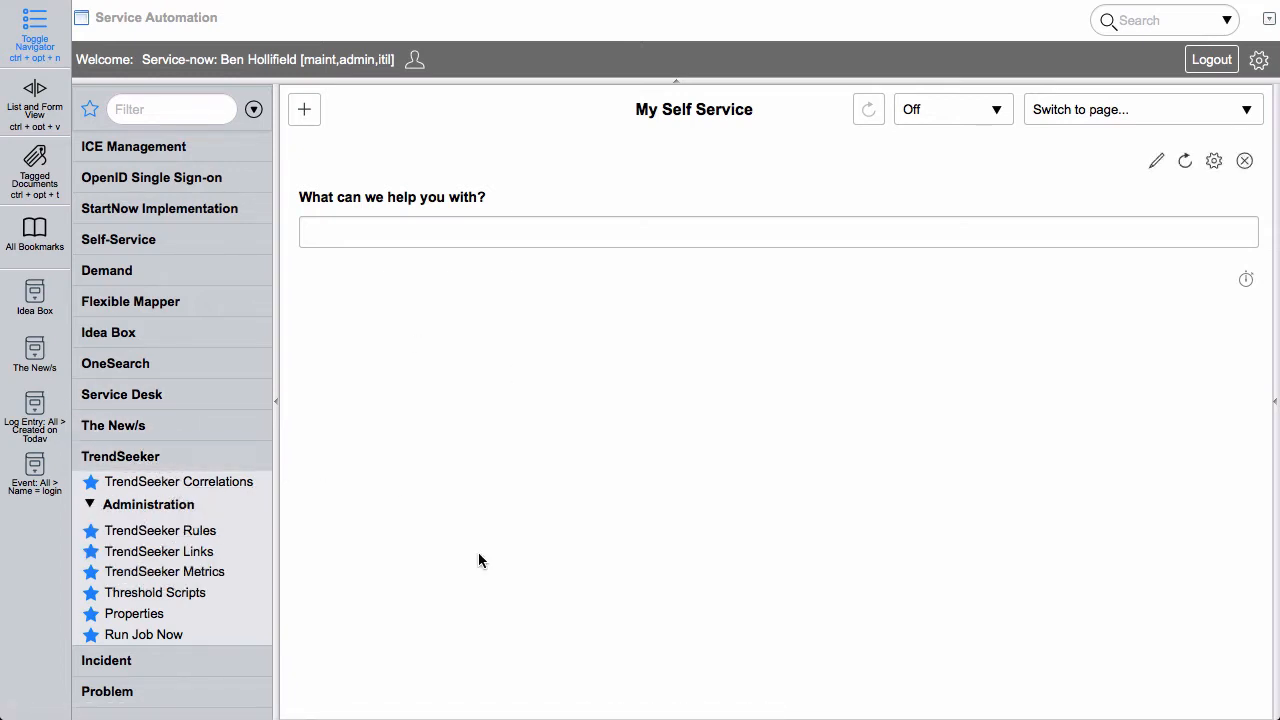
Open the TrendSeeker Rules list and review the High Maintenance User, Knowledge Needed and Toxic Workplace rules one by one
{"action": "left_click", "coordinate": [160, 531]}
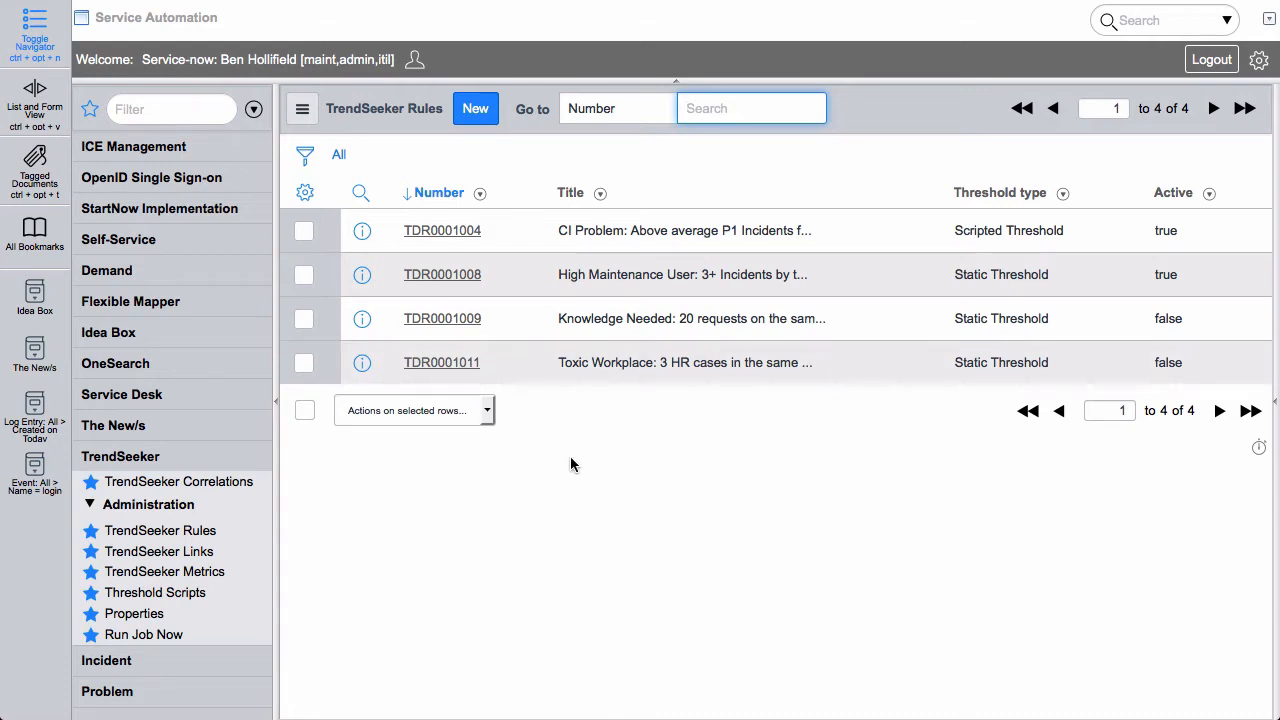
{"action": "left_click", "coordinate": [362, 276]}
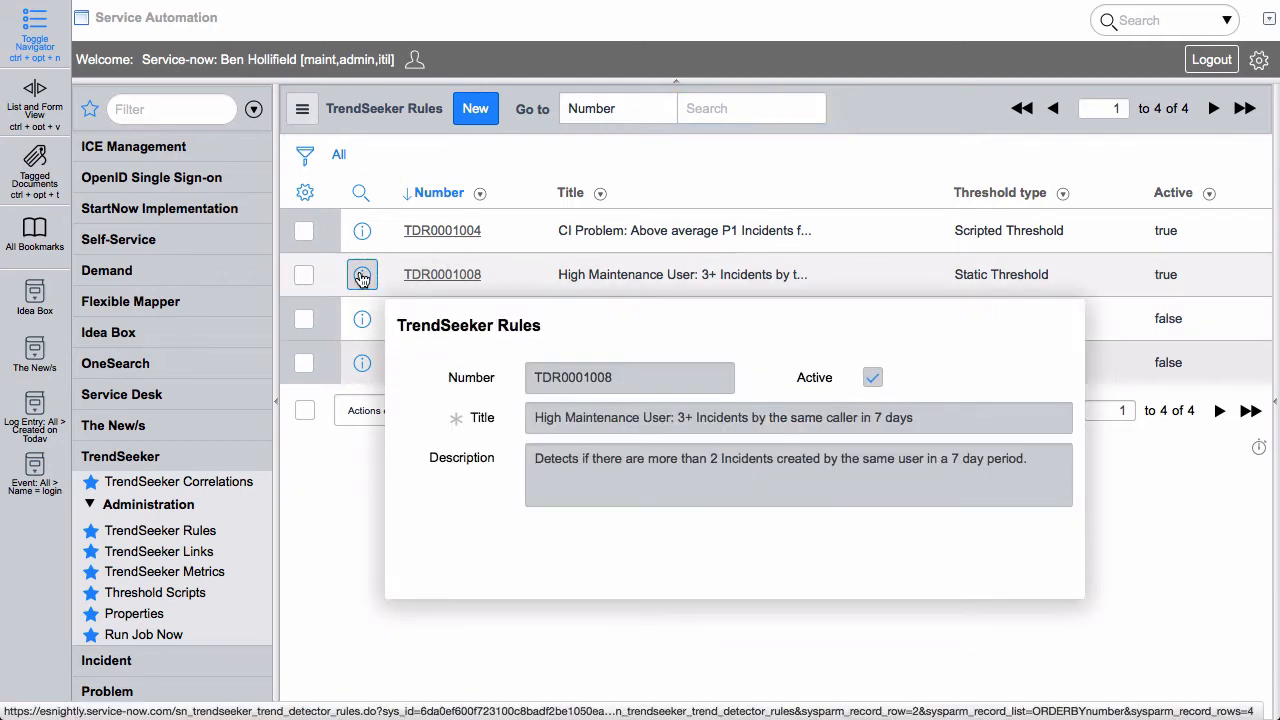
{"action": "left_click", "coordinate": [362, 277]}
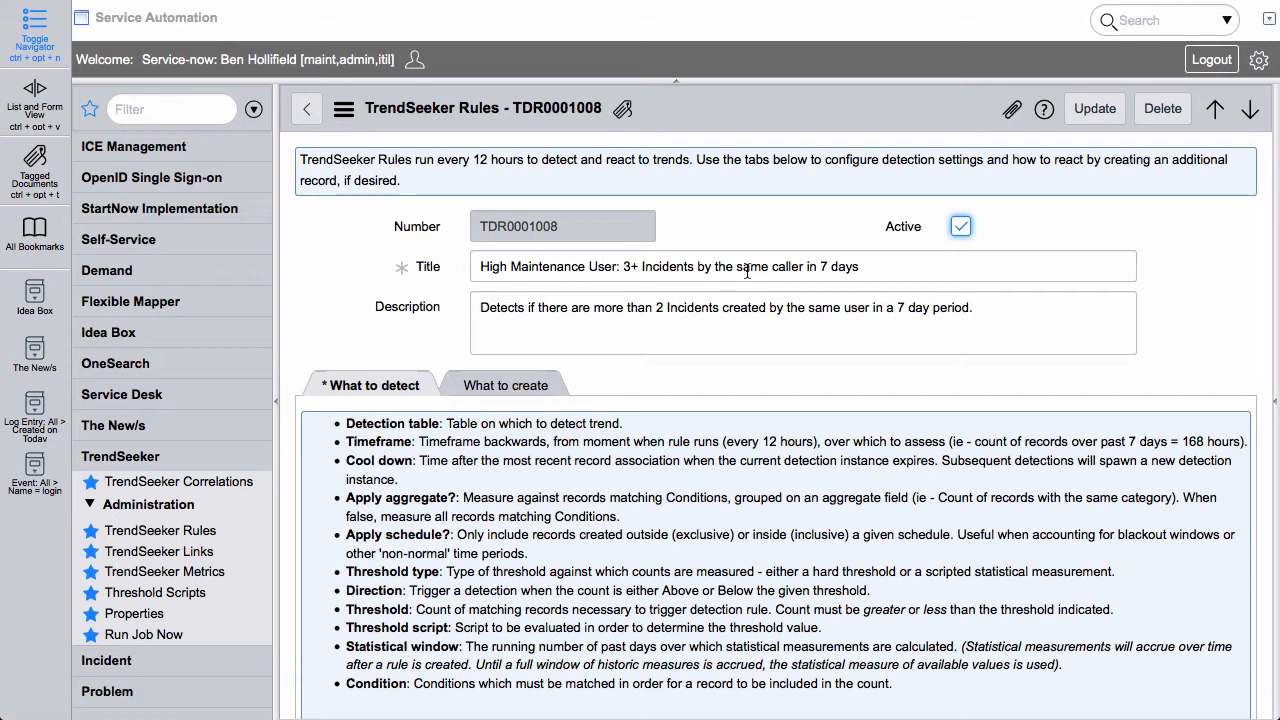
{"action": "left_click", "coordinate": [309, 112]}
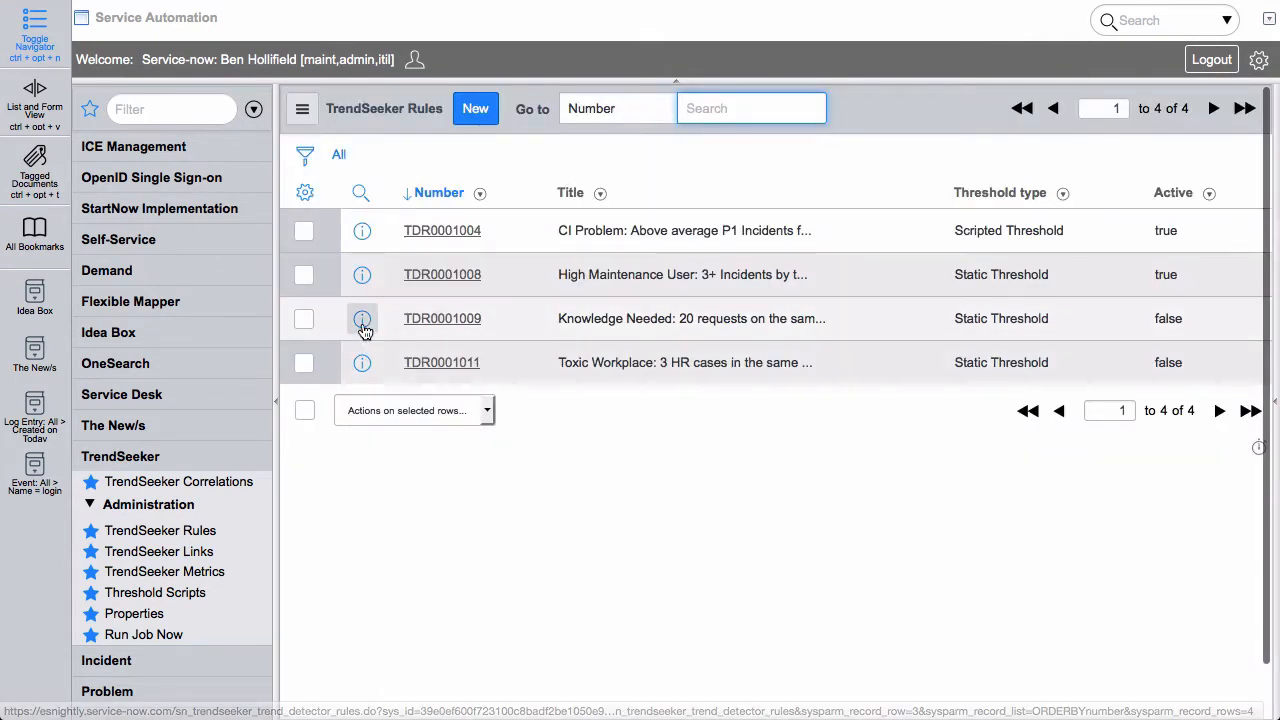
{"action": "left_click", "coordinate": [363, 322]}
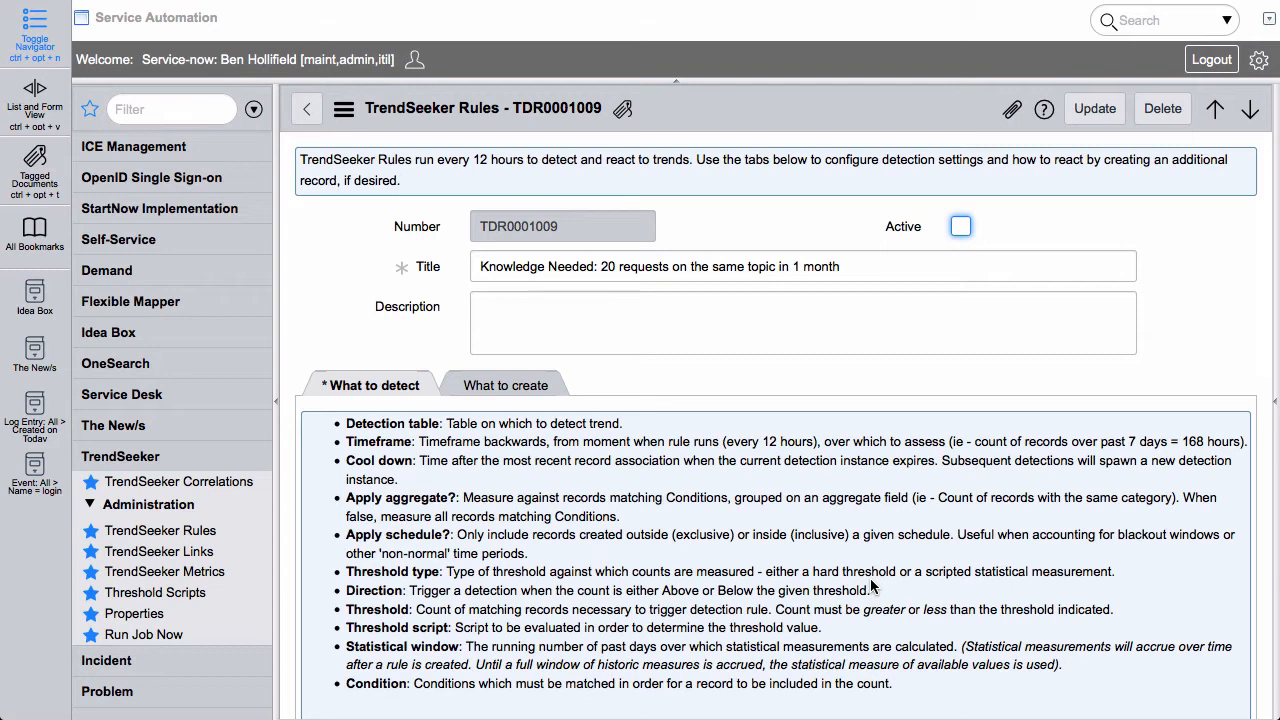
{"action": "left_click", "coordinate": [305, 111]}
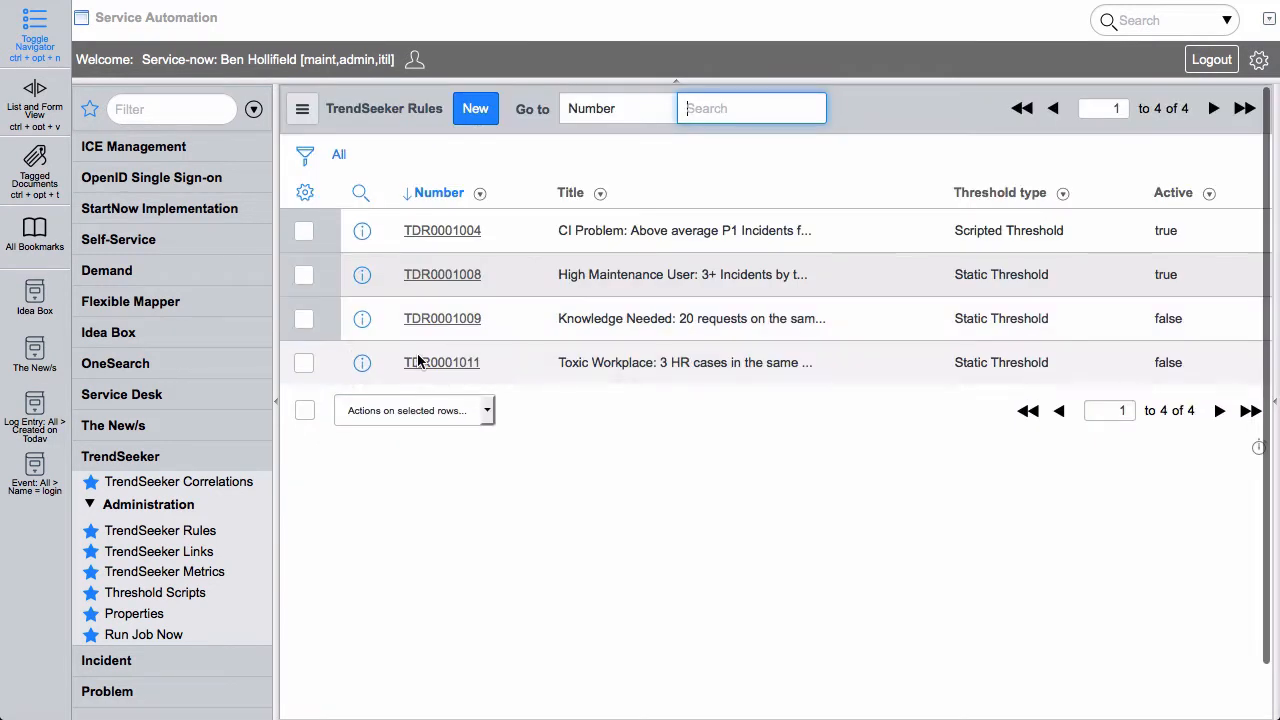
{"action": "left_click", "coordinate": [364, 366]}
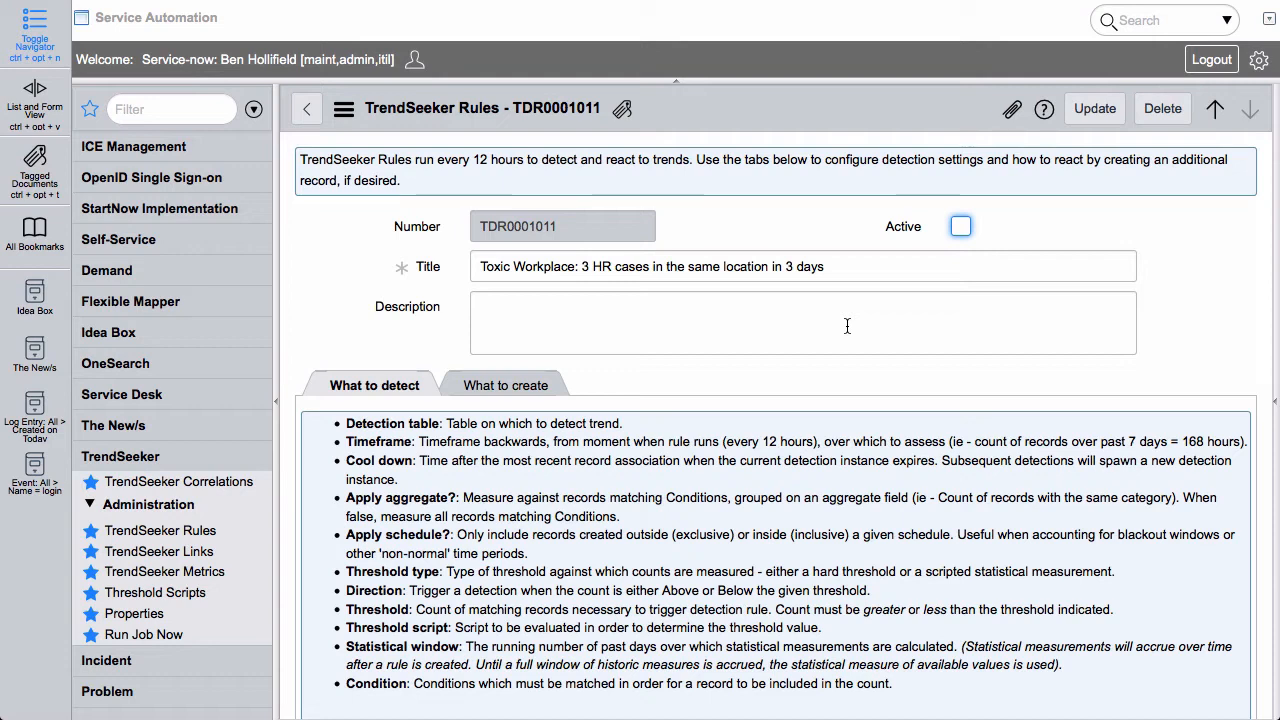
{"action": "left_click", "coordinate": [303, 112]}
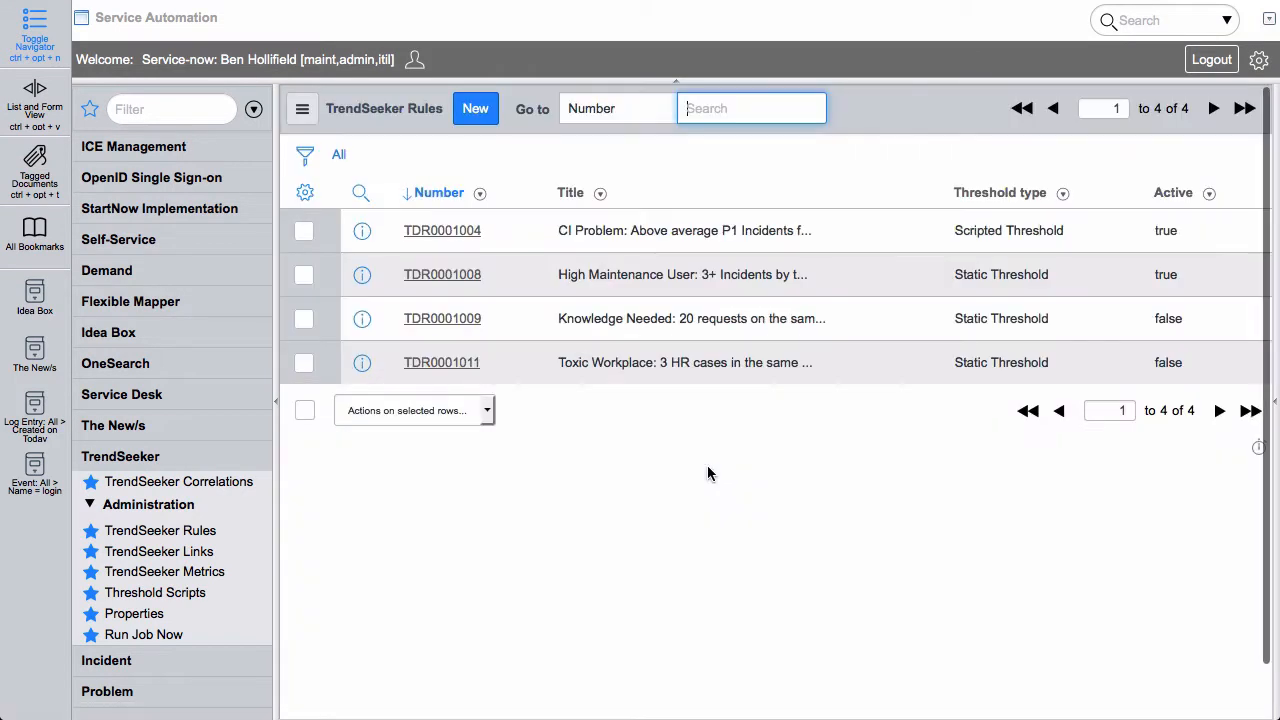
Open the "CI Problem: Above average P1 Incidents" rule and examine its detection settings, including the timeframe and cool down
{"action": "left_click", "coordinate": [361, 233]}
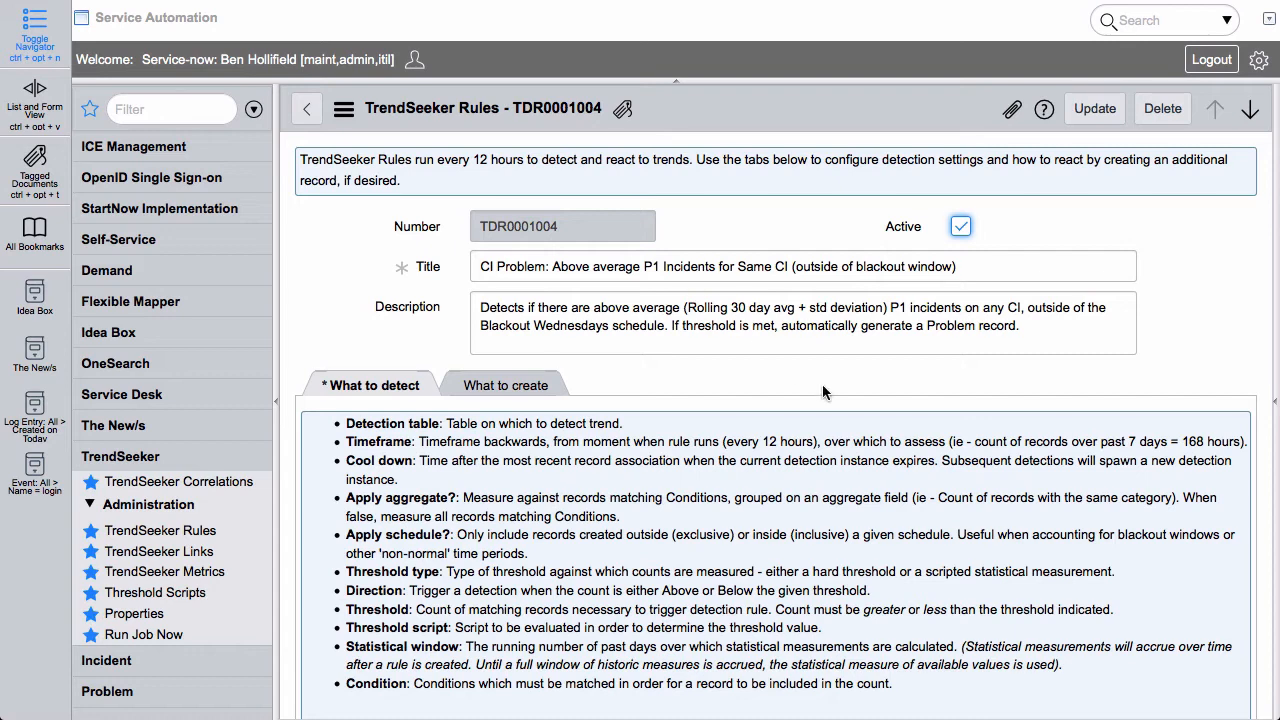
{"action": "scroll", "coordinate": [823, 392], "scroll_direction": "down", "scroll_amount": 3}
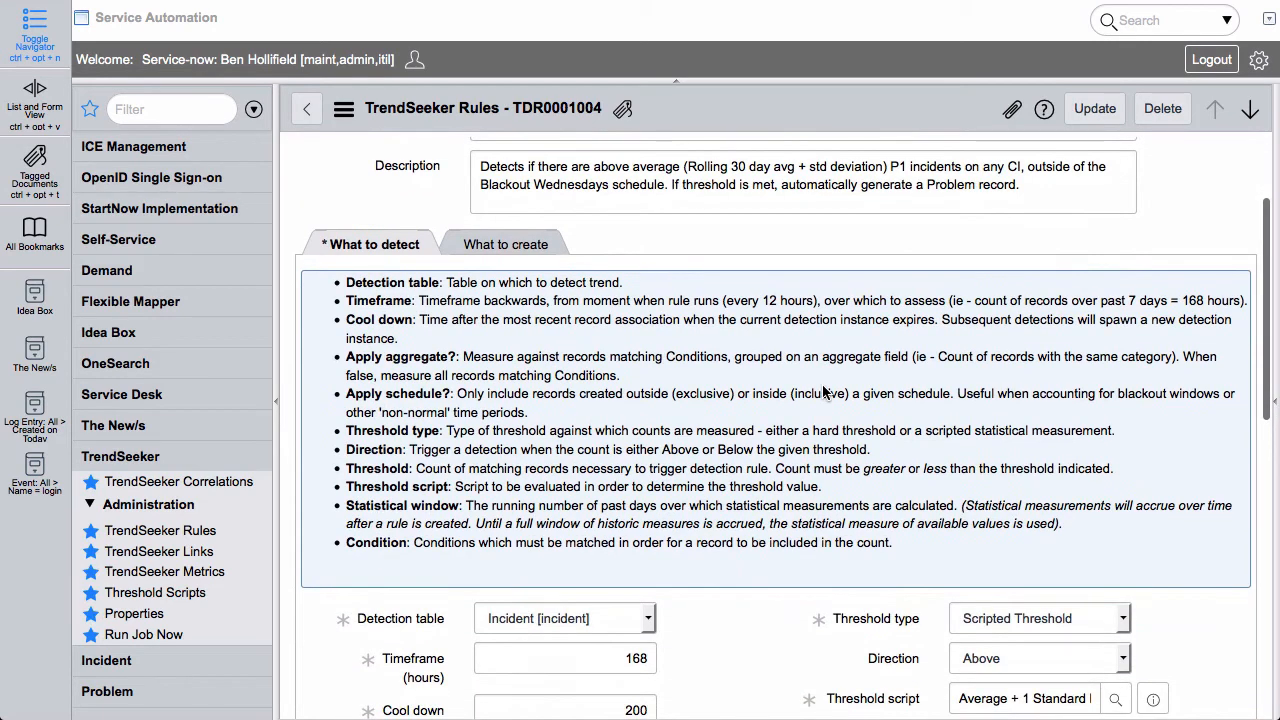
{"action": "scroll", "coordinate": [823, 392], "scroll_direction": "down", "scroll_amount": 1}
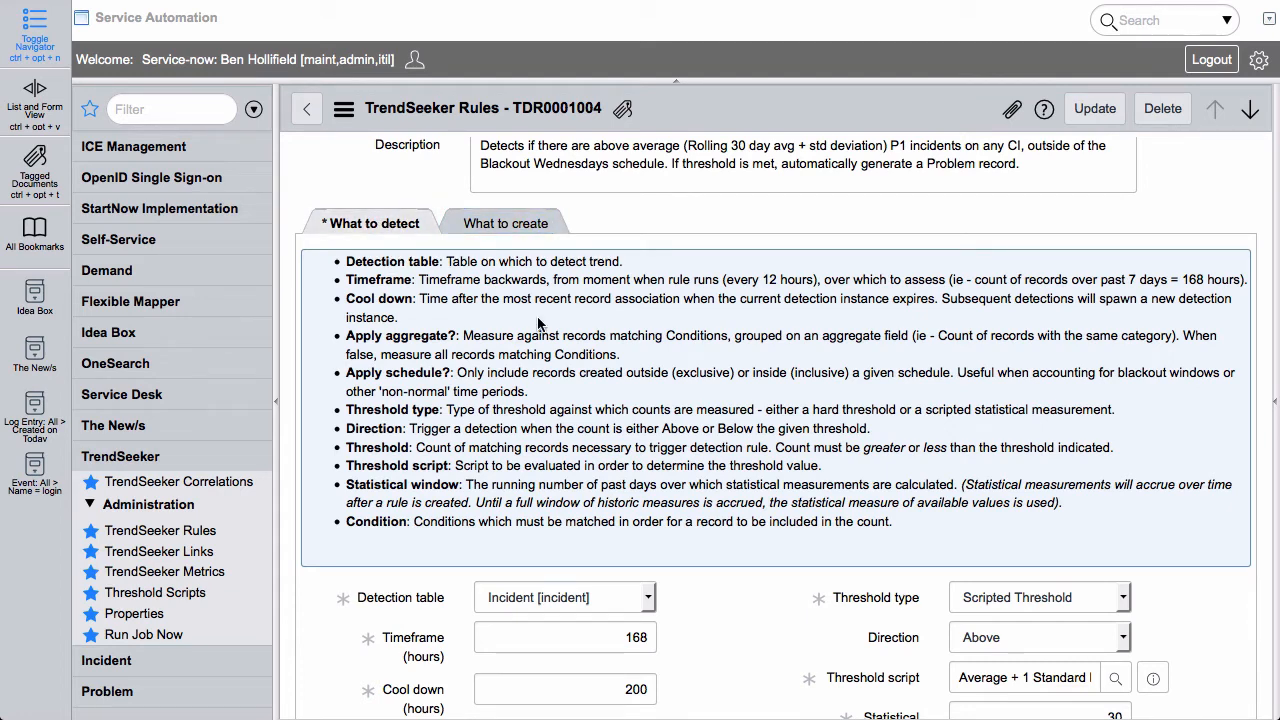
{"action": "scroll", "coordinate": [781, 417], "scroll_direction": "down", "scroll_amount": 6}
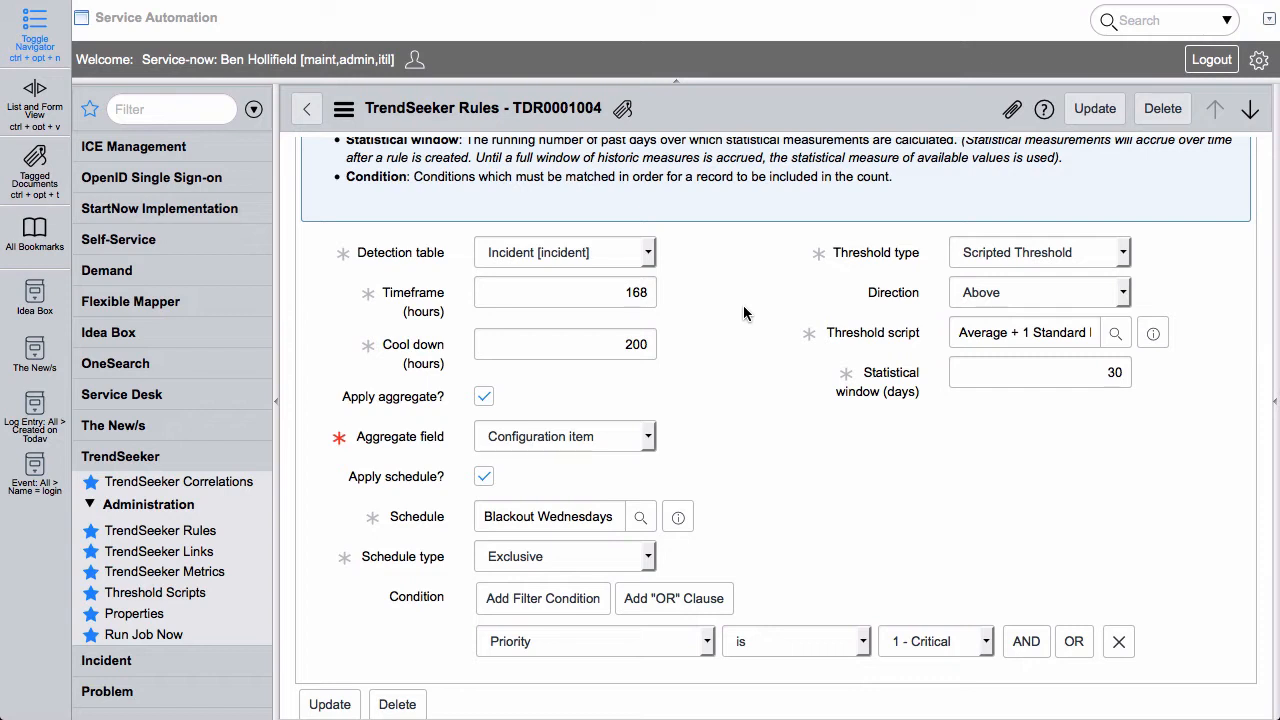
{"action": "double_click", "coordinate": [631, 304]}
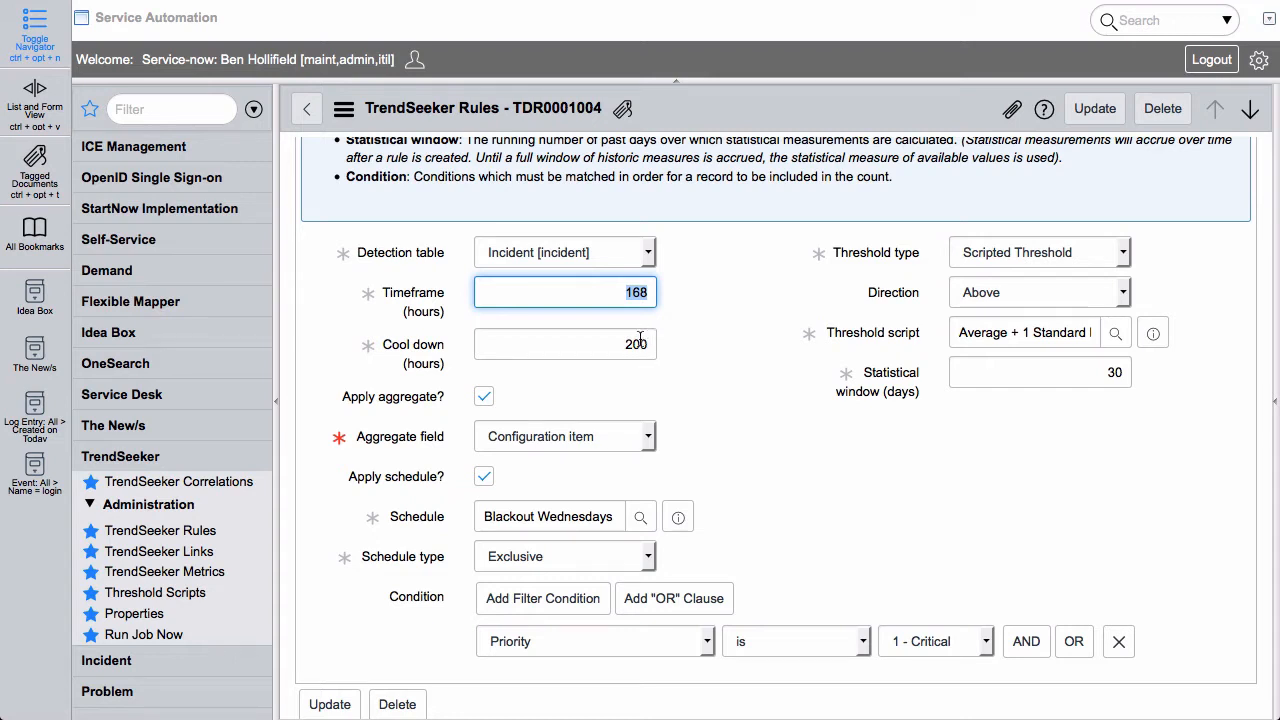
{"action": "double_click", "coordinate": [637, 343]}
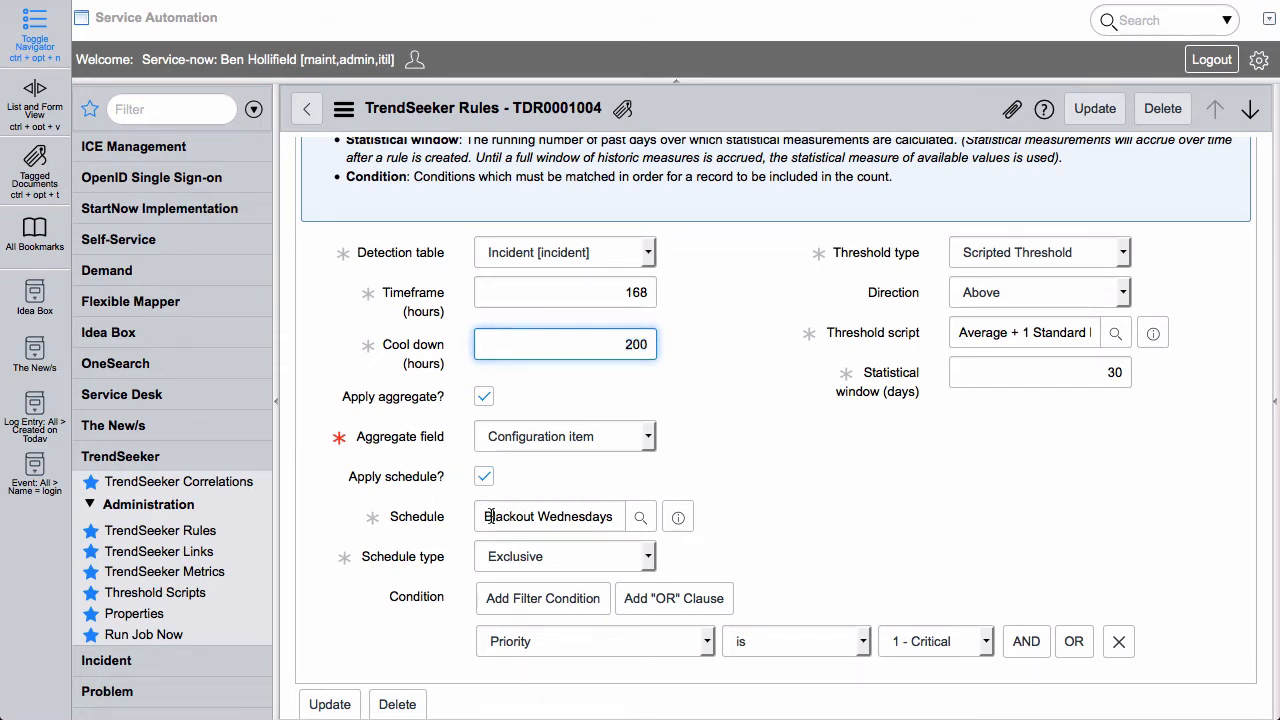
Inspect the rule's schedule and the available schedule type options, keeping Exclusive
{"action": "left_click_drag", "start_coordinate": [490, 516], "coordinate": [598, 516]}
{"action": "left_click", "coordinate": [598, 516]}
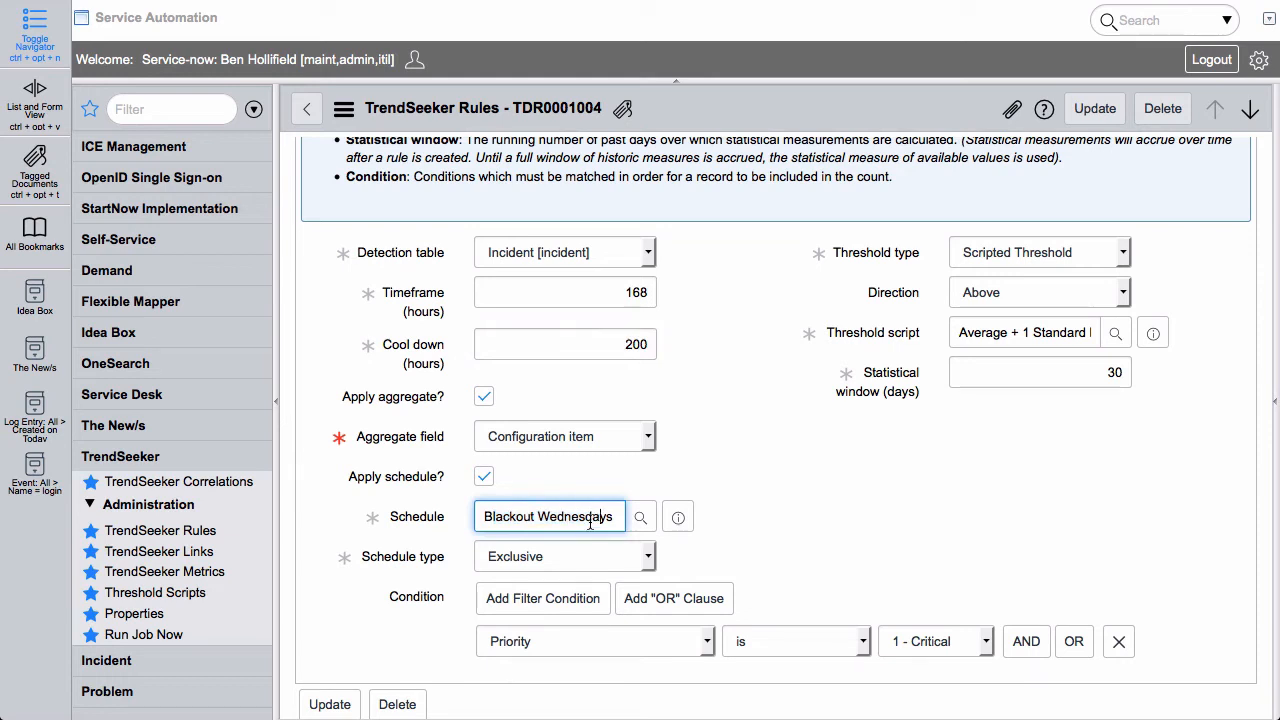
{"action": "left_click", "coordinate": [650, 558]}
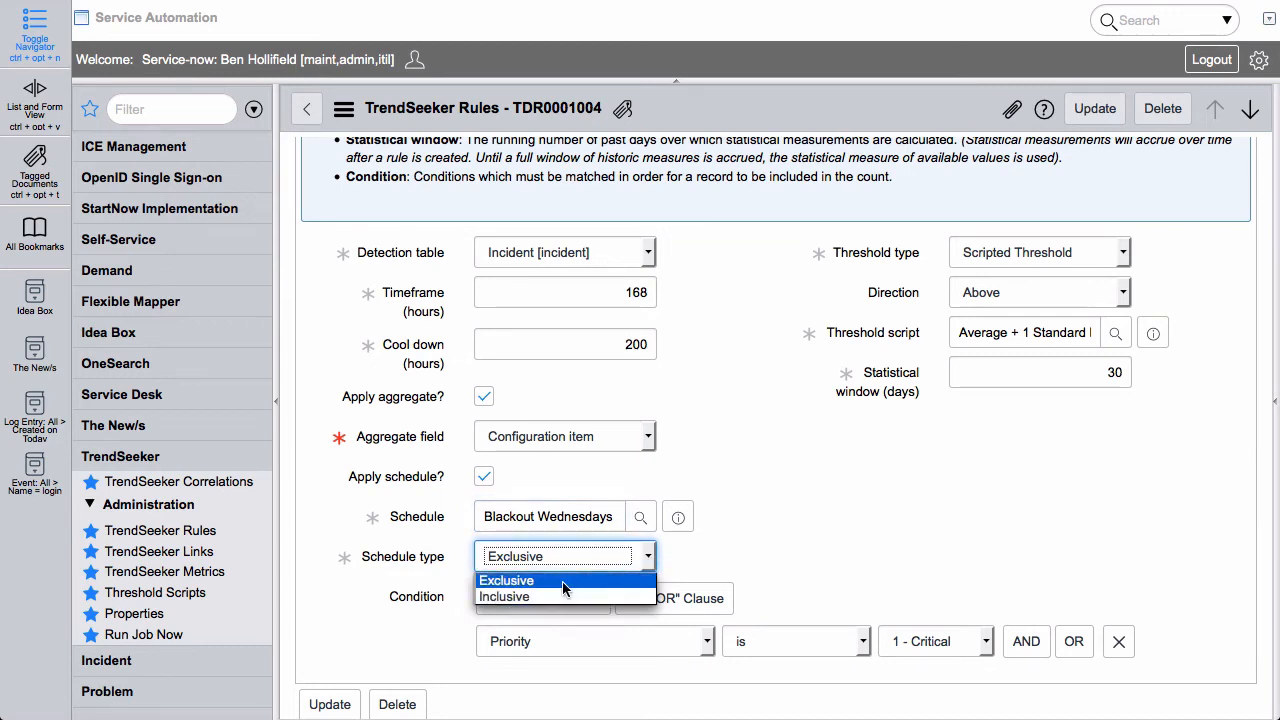
{"action": "left_click", "coordinate": [554, 514]}
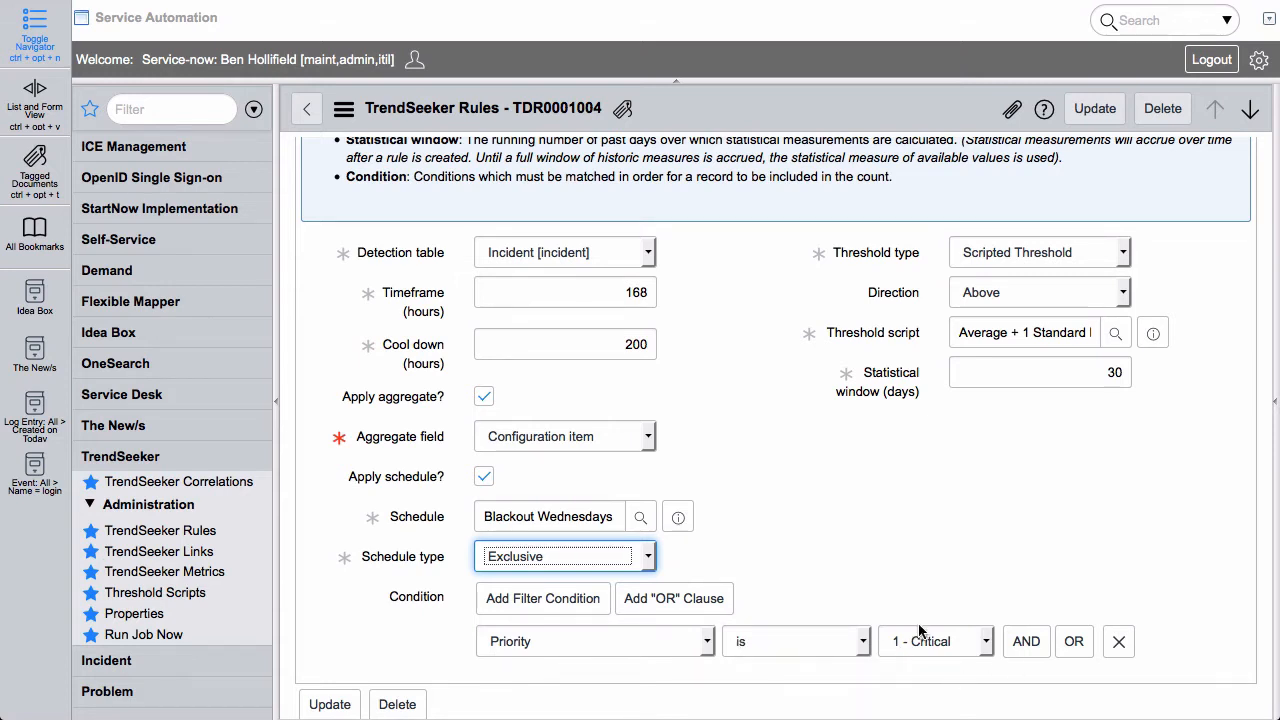
{"action": "left_click", "coordinate": [1176, 517]}
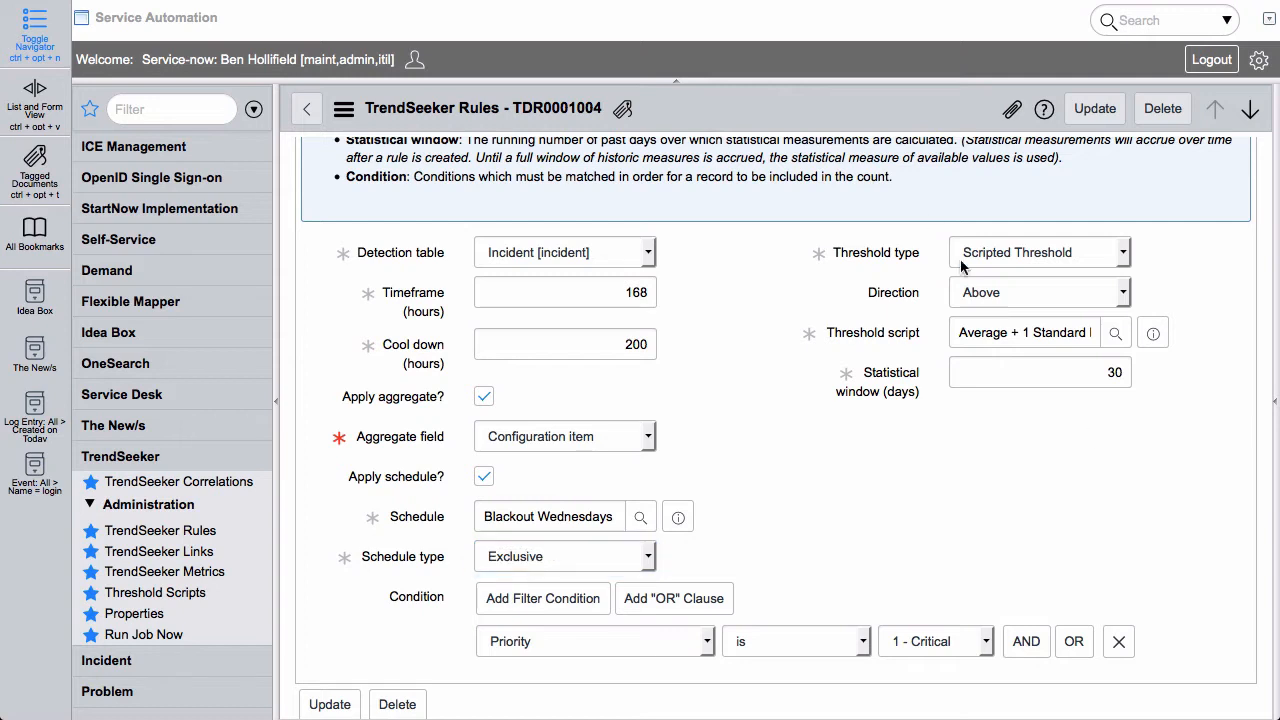
Change the rule's threshold type to Static Threshold and its direction to Below
{"action": "left_click", "coordinate": [1116, 252]}
{"action": "left_click", "coordinate": [1076, 292]}
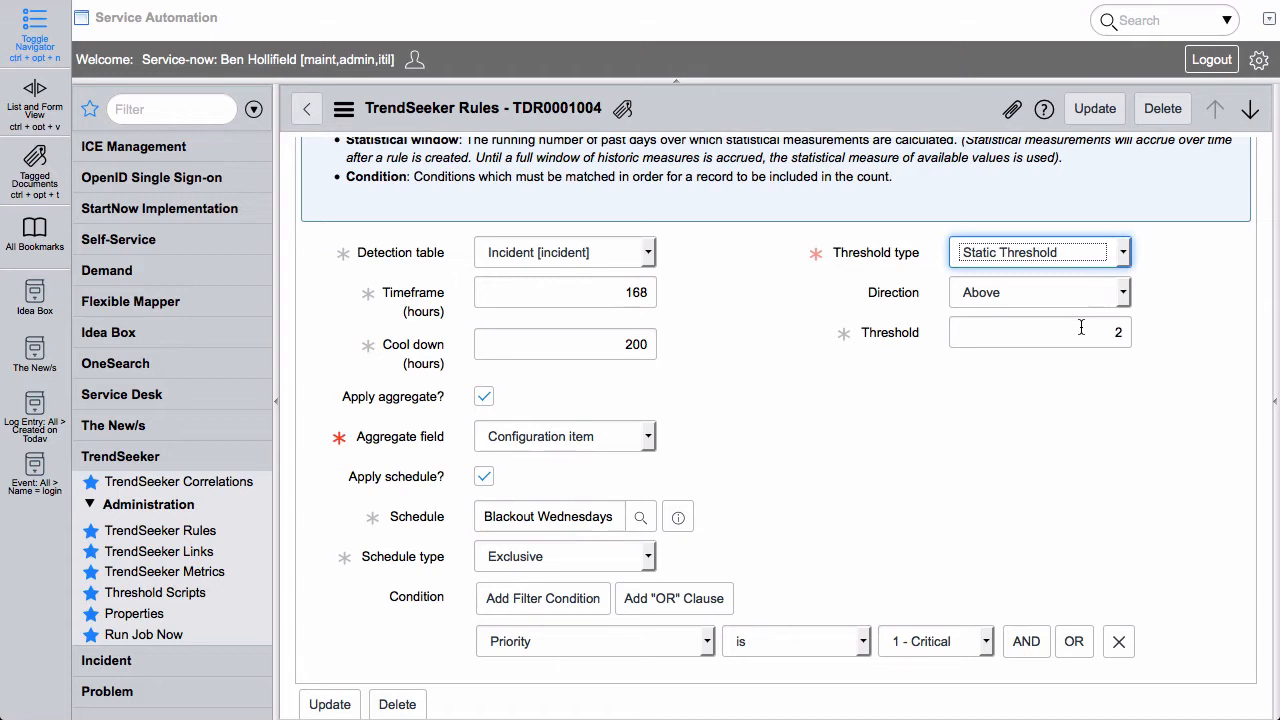
{"action": "left_click", "coordinate": [1115, 295]}
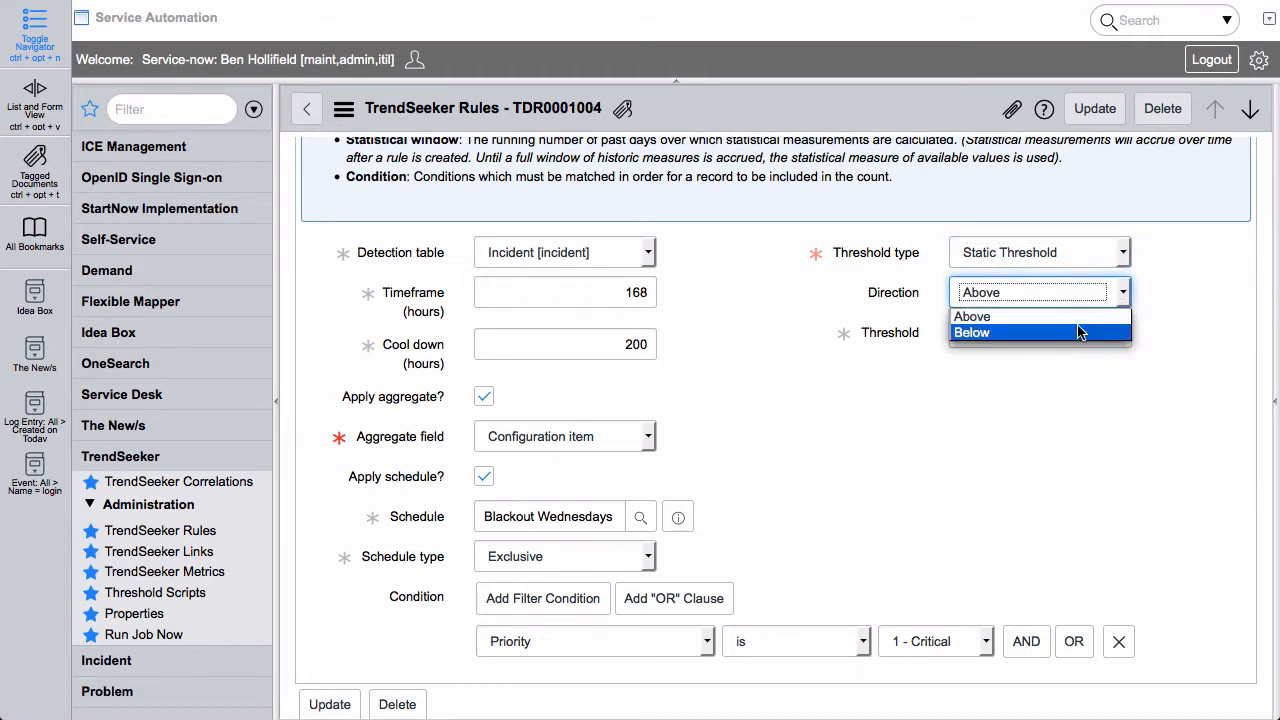
{"action": "left_click", "coordinate": [1079, 332]}
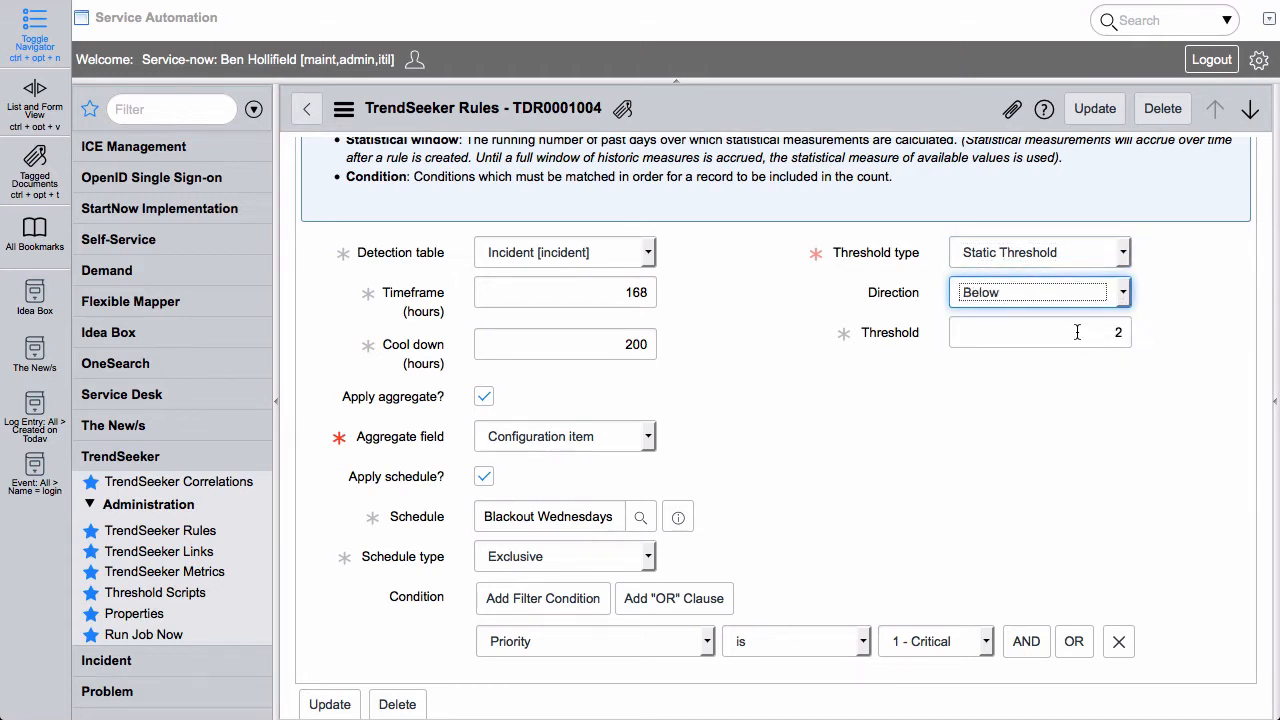
Return the rule's direction to Above and its threshold type to Scripted Threshold
{"action": "left_click", "coordinate": [1122, 294]}
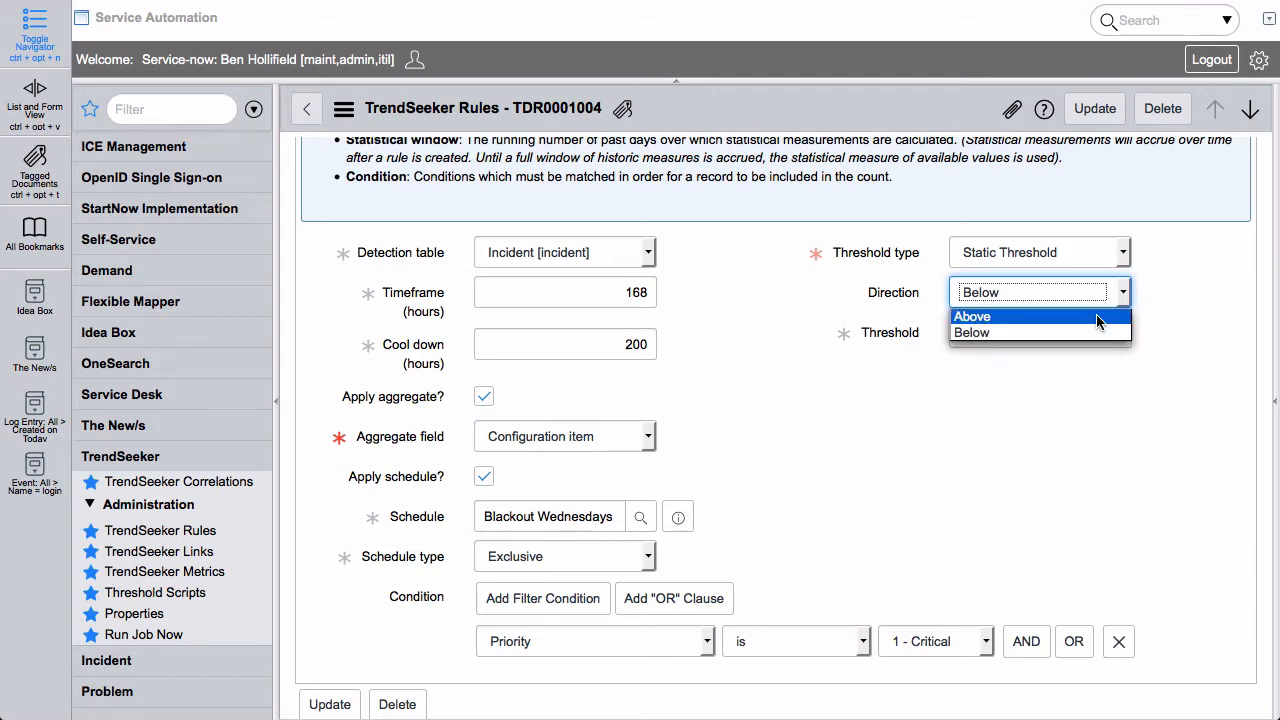
{"action": "left_click", "coordinate": [1105, 312]}
{"action": "left_click", "coordinate": [1123, 256]}
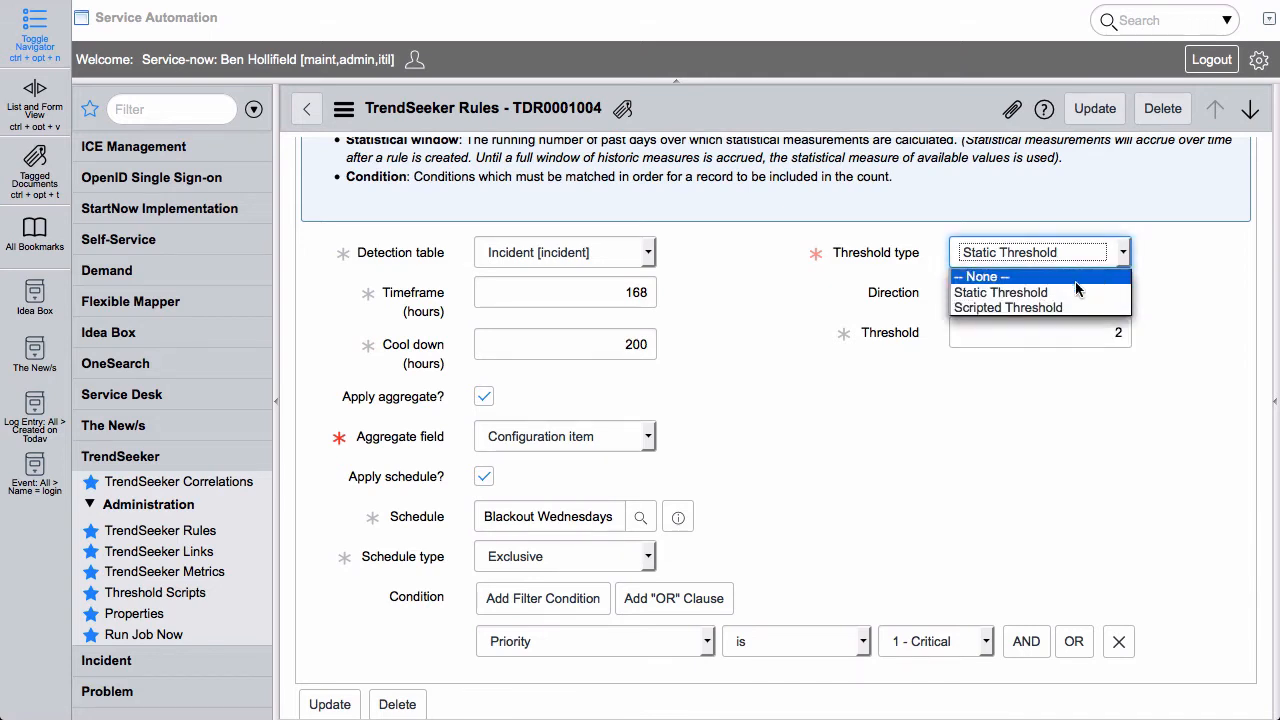
{"action": "left_click", "coordinate": [986, 306]}
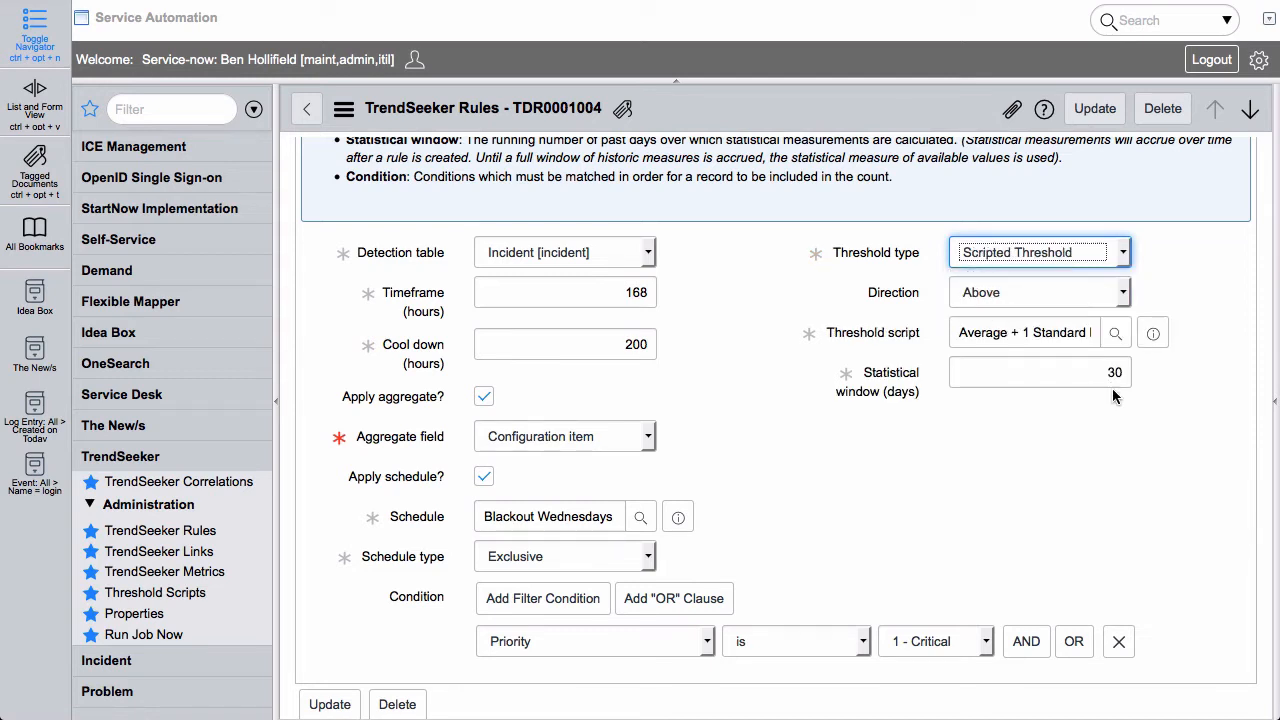
{"action": "left_click", "coordinate": [1122, 294]}
{"action": "left_click", "coordinate": [1125, 297]}
{"action": "left_click", "coordinate": [1185, 283]}
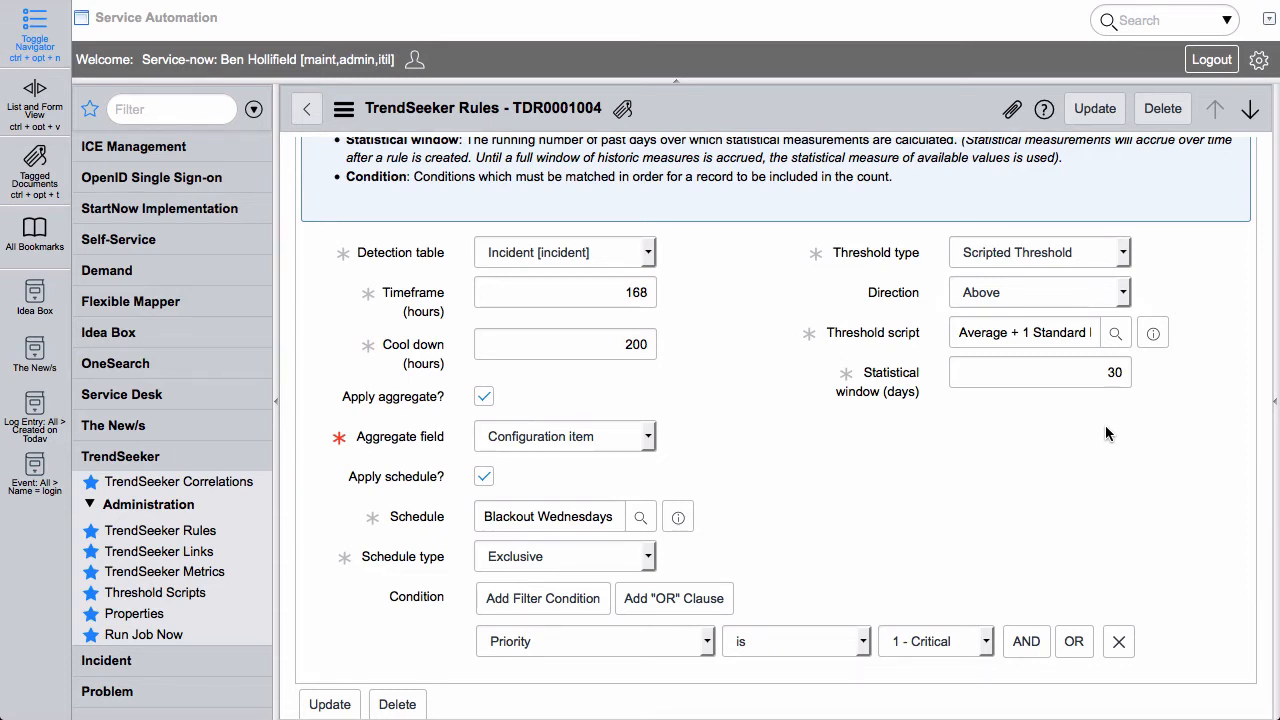
Look through the available threshold scripts without choosing one, and check the rule's statistical window setting
{"action": "left_click", "coordinate": [1117, 334]}
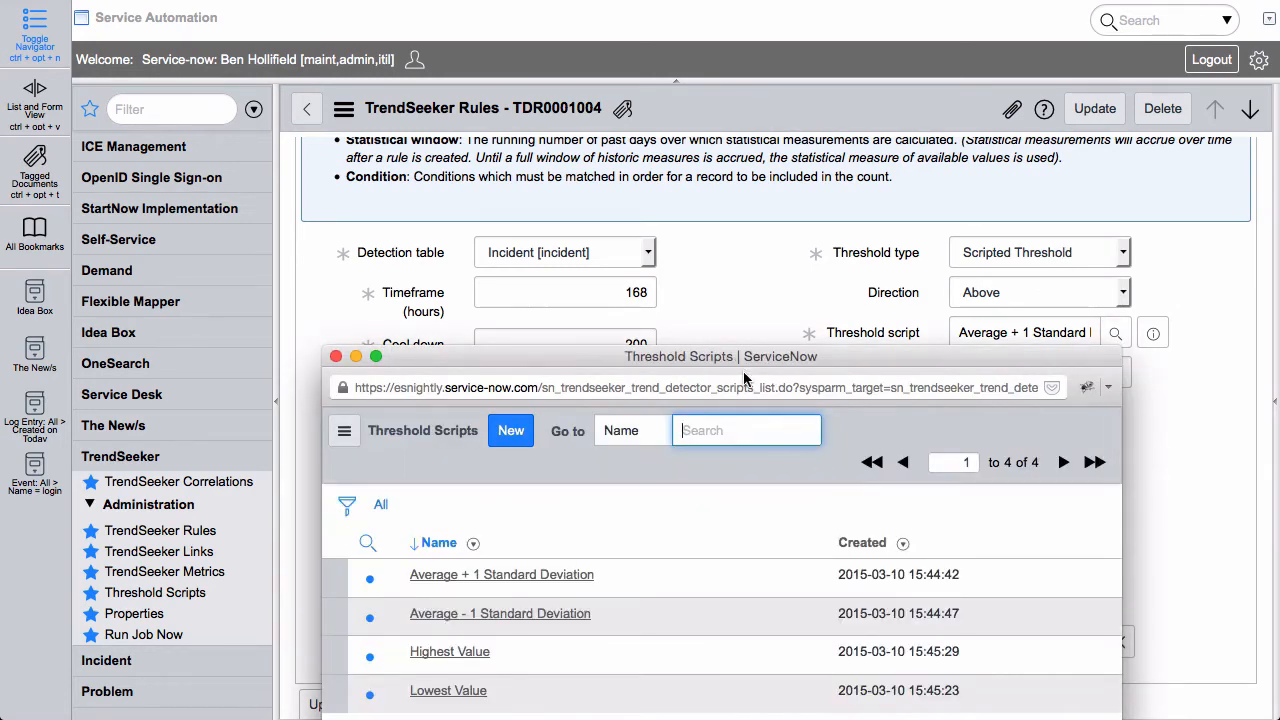
{"action": "left_click_drag", "start_coordinate": [742, 356], "coordinate": [740, 143]}
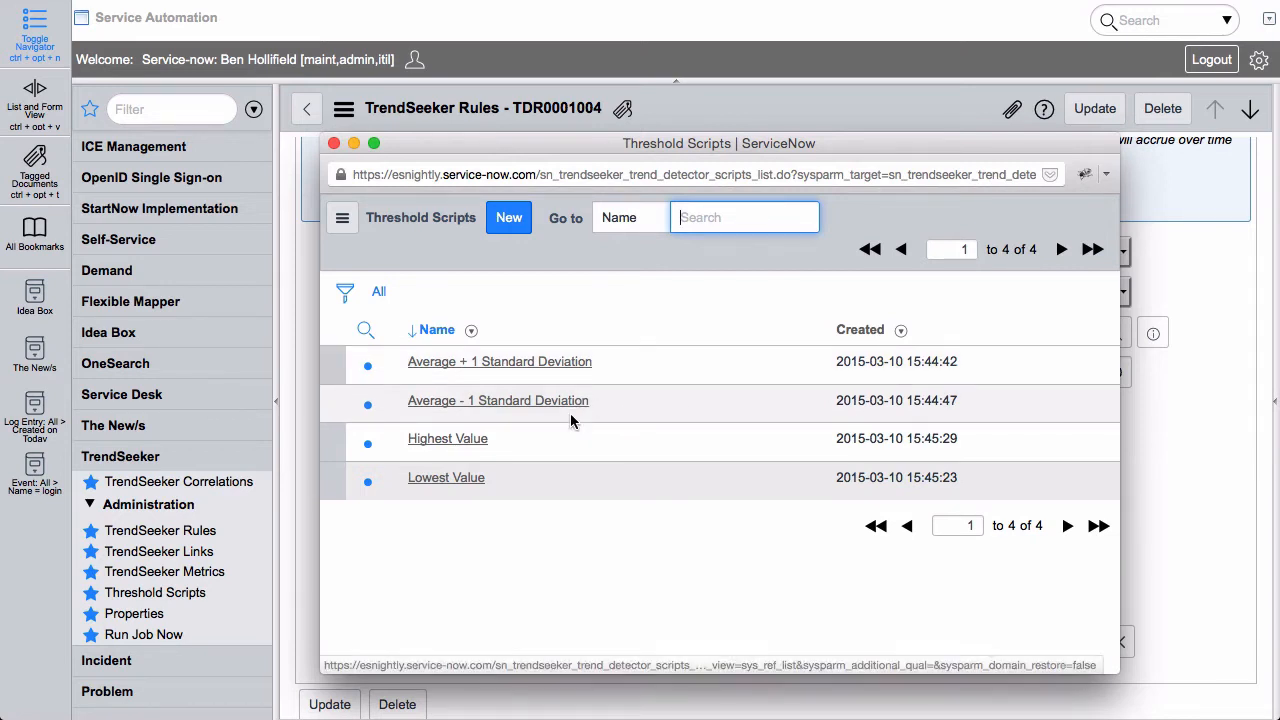
{"action": "left_click", "coordinate": [333, 145]}
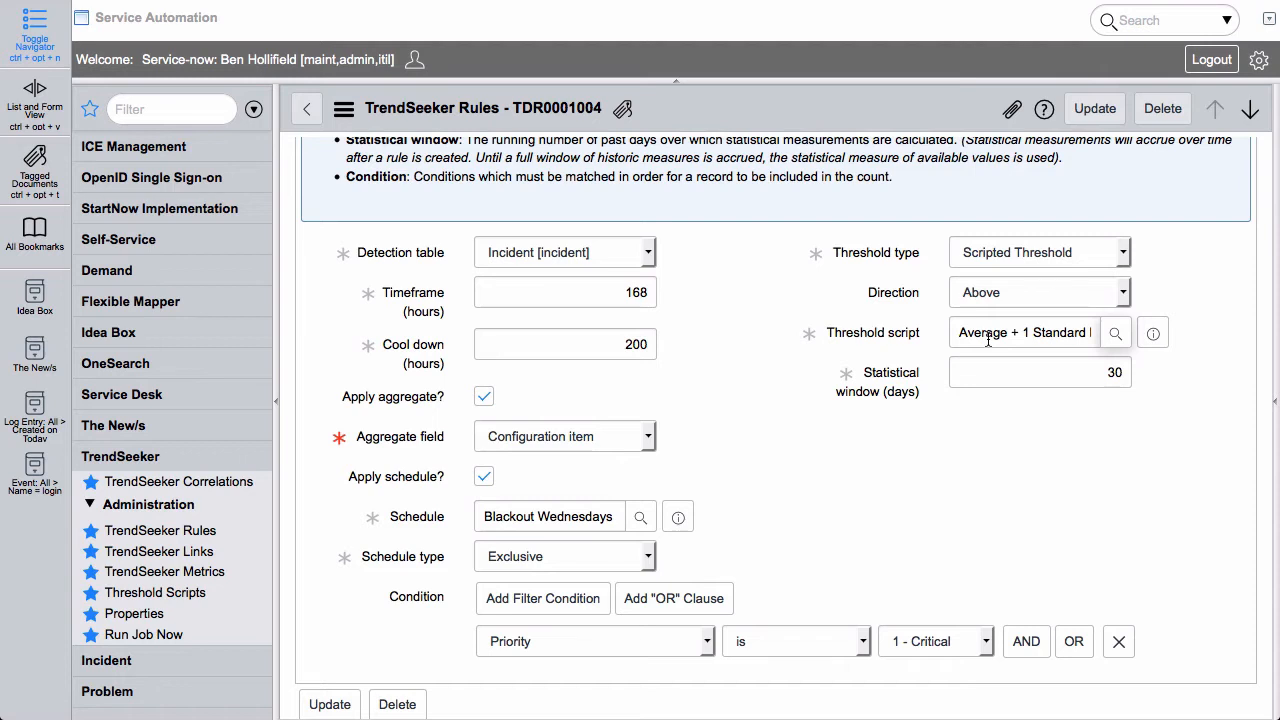
{"action": "left_click", "coordinate": [1000, 374]}
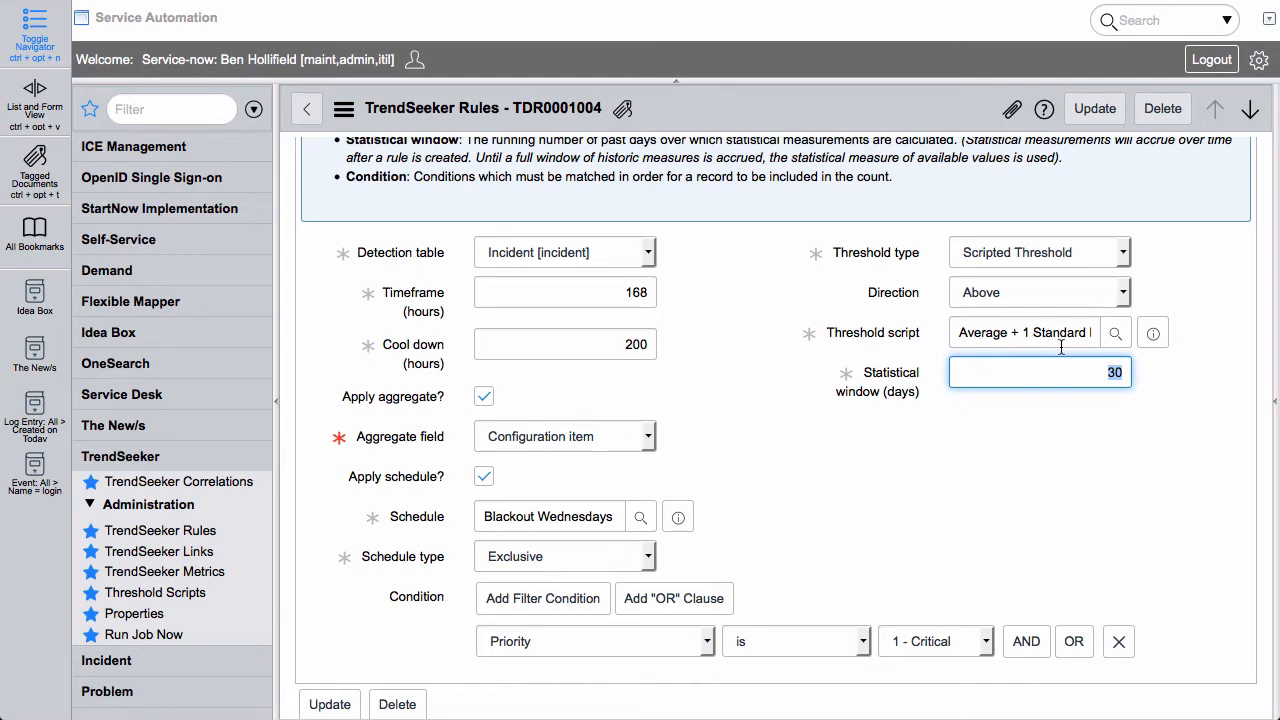
Examine the rule's What to create settings, toggling Apply template and Create record on and off, and read the creation script
{"action": "scroll", "coordinate": [800, 380], "scroll_direction": "up", "scroll_amount": 4}
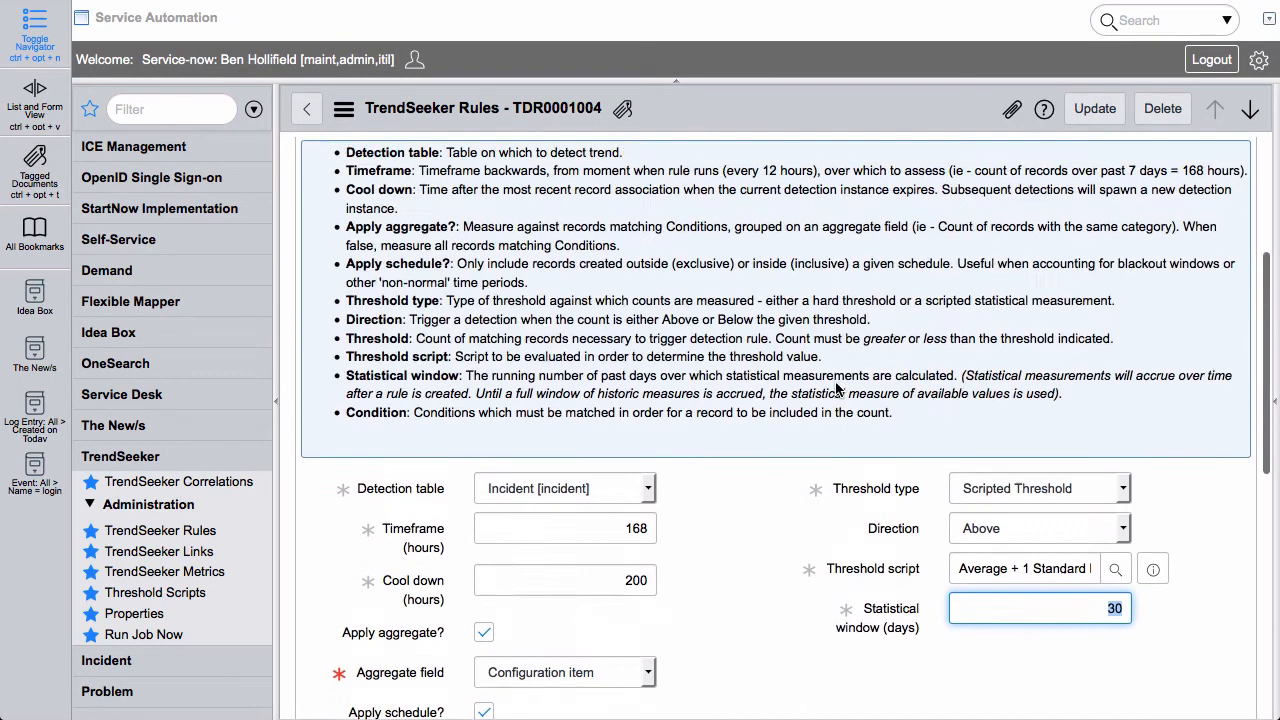
{"action": "scroll", "coordinate": [769, 343], "scroll_direction": "up", "scroll_amount": 2}
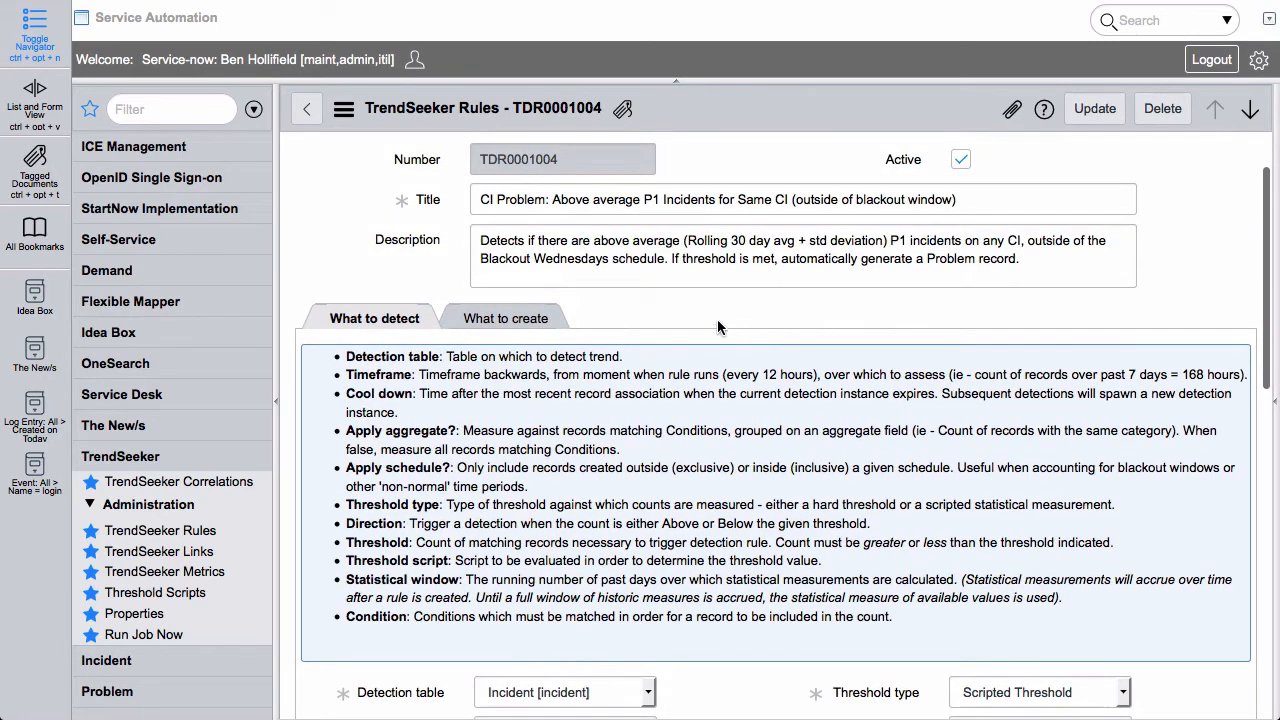
{"action": "left_click", "coordinate": [545, 320]}
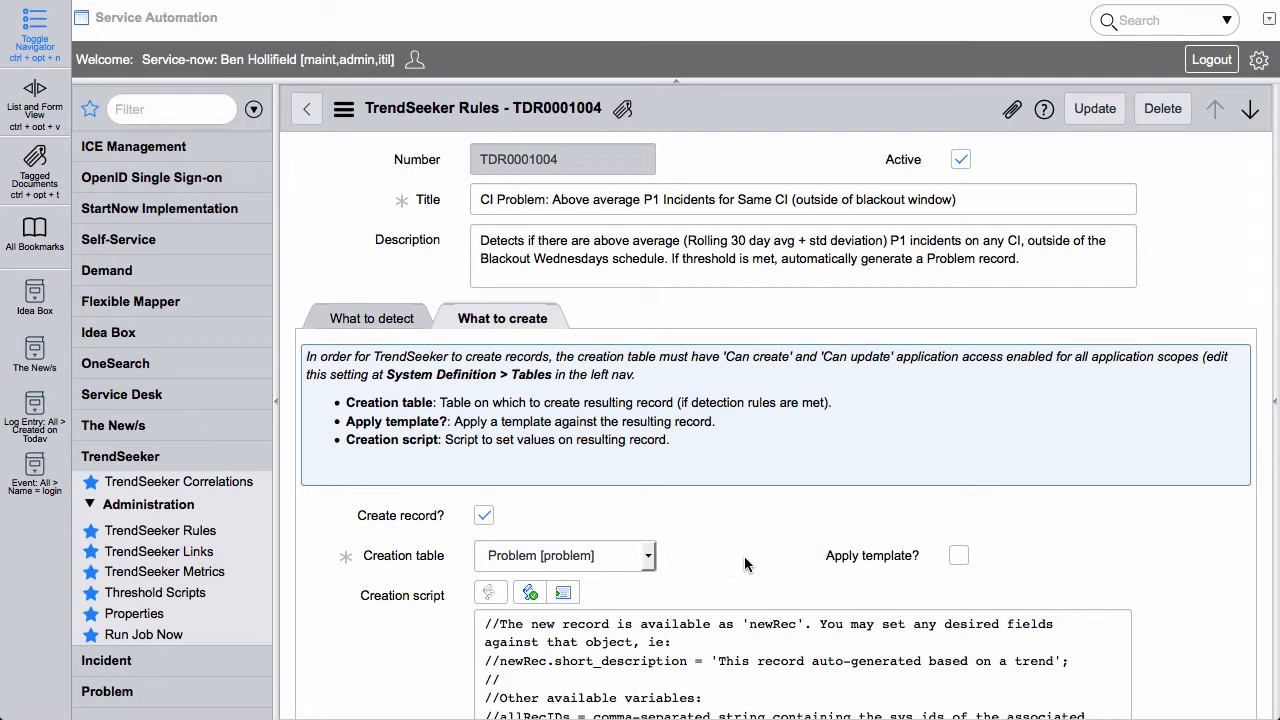
{"action": "scroll", "coordinate": [750, 556], "scroll_direction": "down", "scroll_amount": 3}
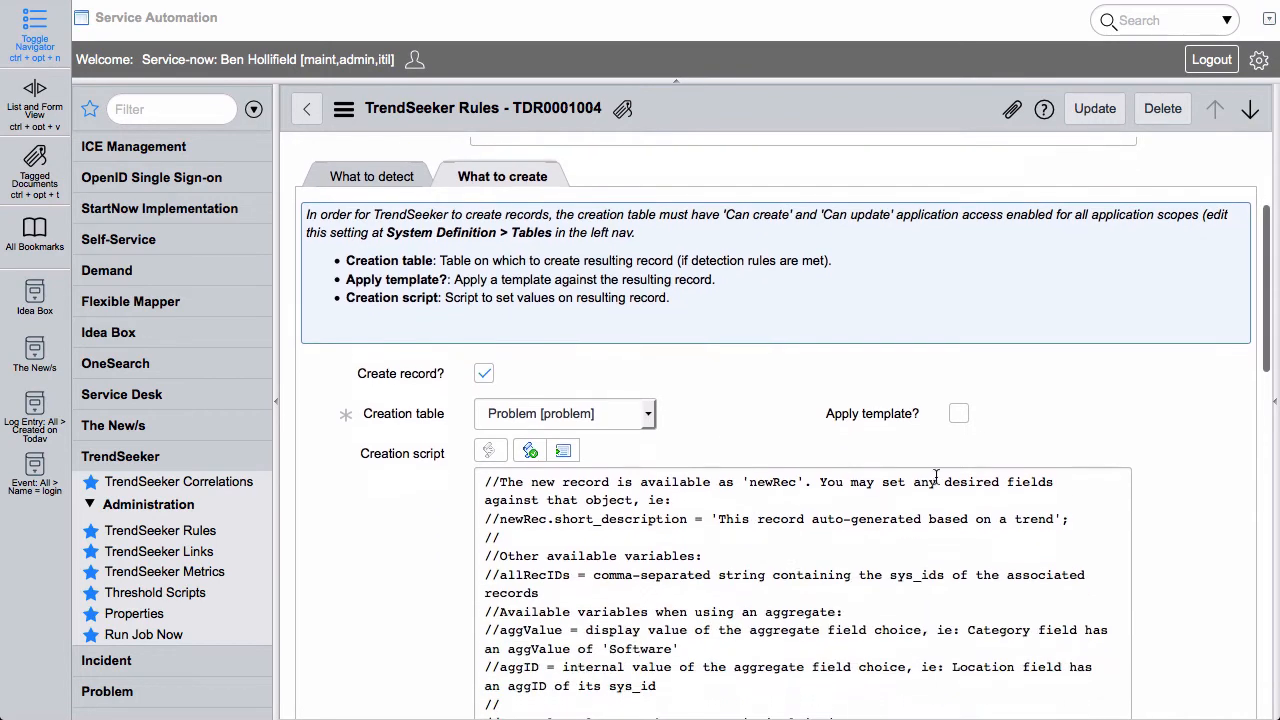
{"action": "left_click", "coordinate": [959, 413]}
{"action": "left_click", "coordinate": [959, 413]}
{"action": "left_click", "coordinate": [483, 373]}
{"action": "left_click", "coordinate": [483, 373]}
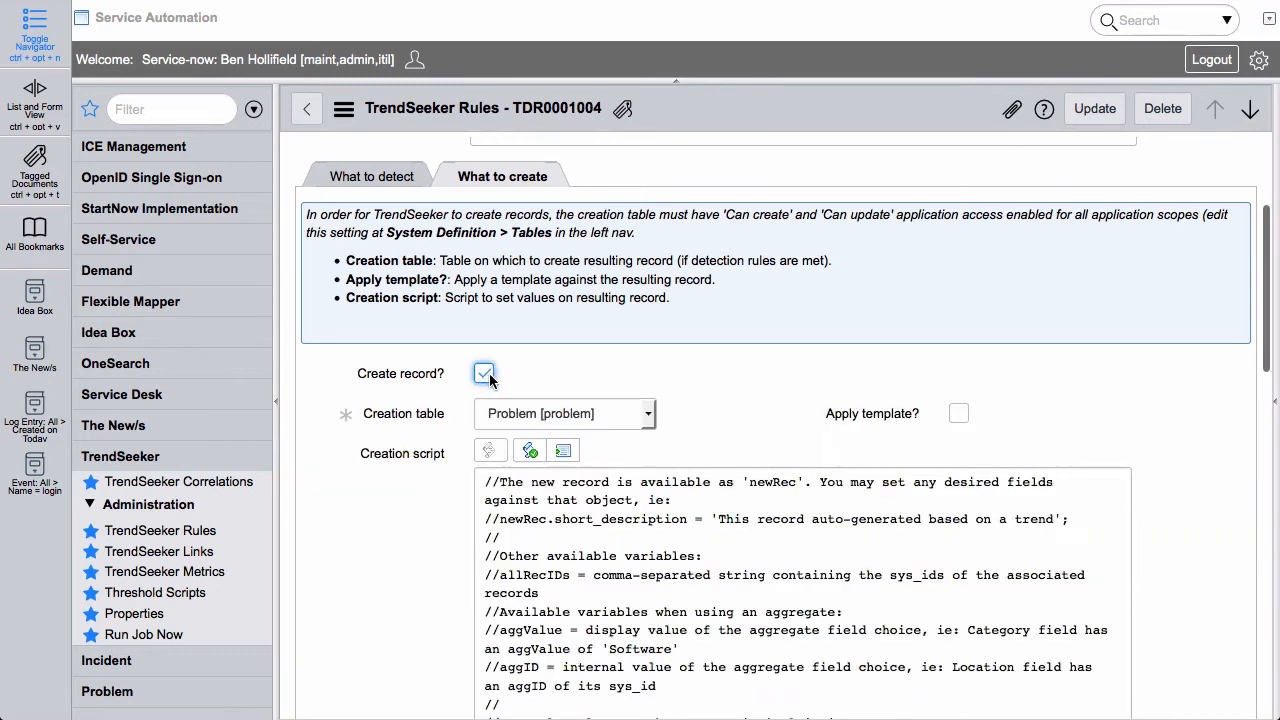
{"action": "scroll", "coordinate": [776, 440], "scroll_direction": "down", "scroll_amount": 2}
{"action": "scroll", "coordinate": [776, 440], "scroll_direction": "down", "scroll_amount": 3}
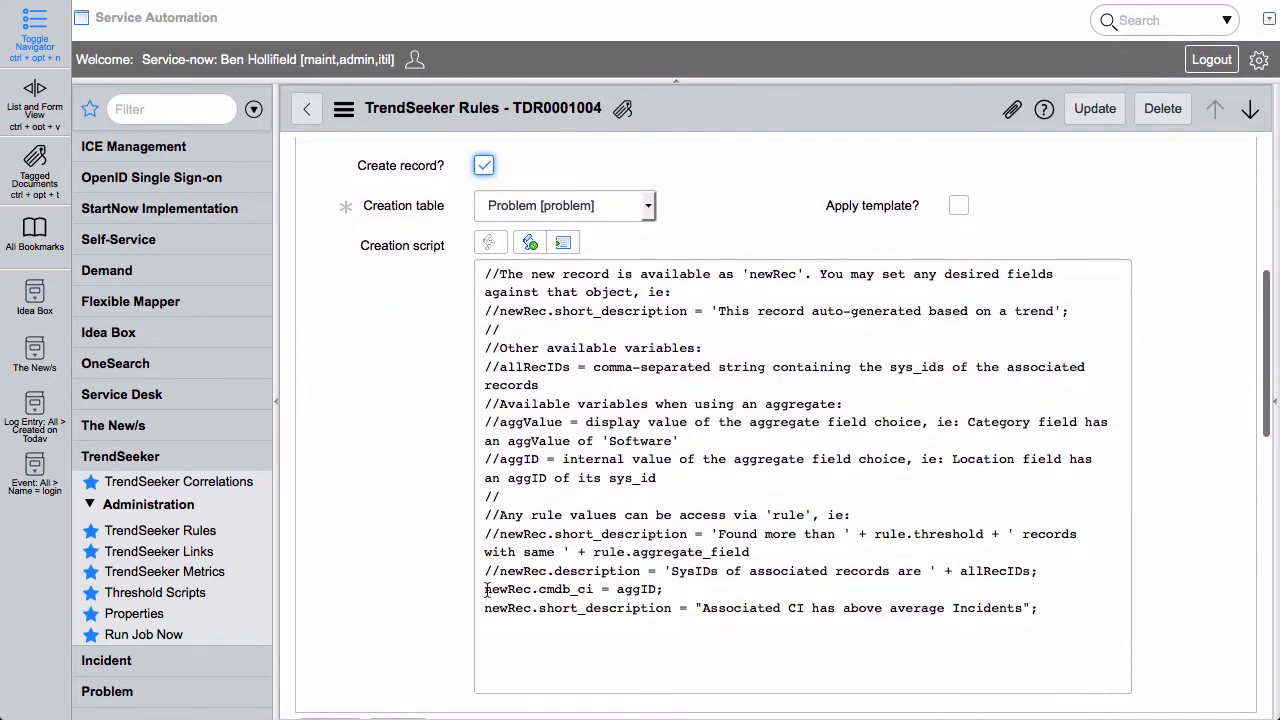
Examine the creation script lines that set the new record's CI and short description, and return to the TrendSeeker Rules list
{"action": "left_click_drag", "start_coordinate": [483, 590], "coordinate": [694, 590]}
{"action": "left_click", "coordinate": [694, 590]}
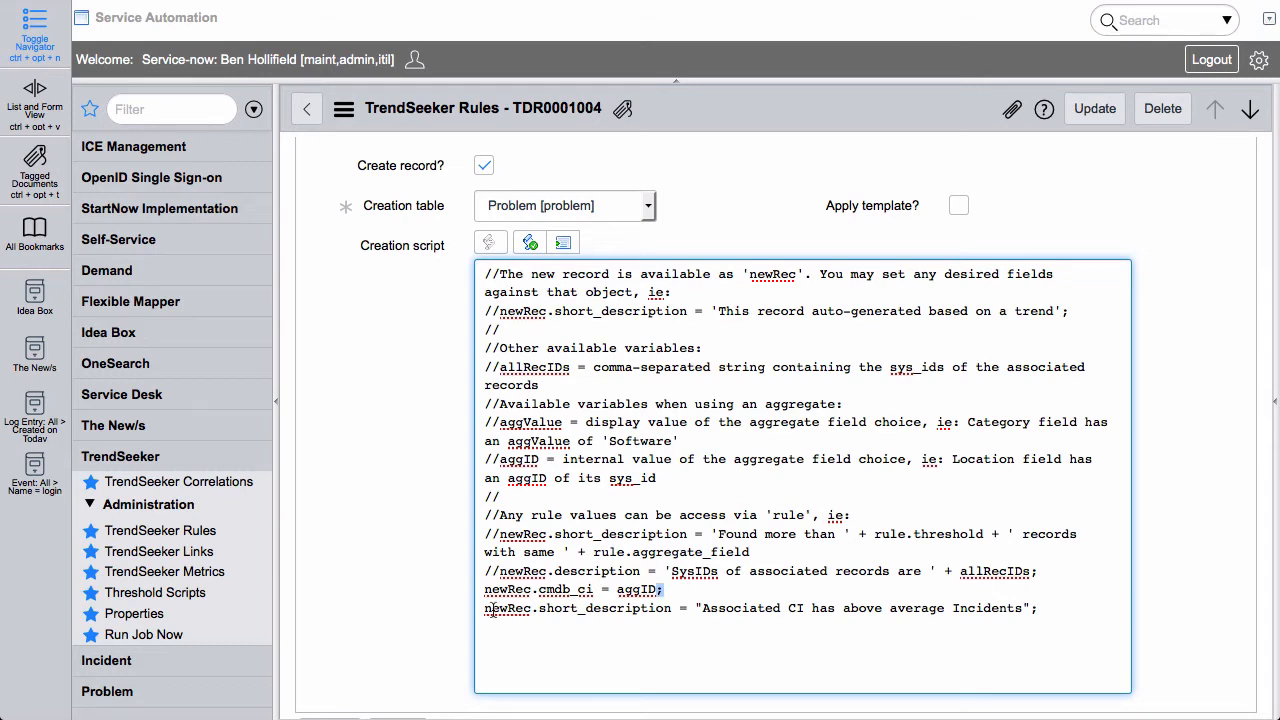
{"action": "left_click_drag", "start_coordinate": [490, 609], "coordinate": [864, 598]}
{"action": "scroll", "coordinate": [398, 396], "scroll_direction": "up", "scroll_amount": 10}
{"action": "left_click", "coordinate": [309, 110]}
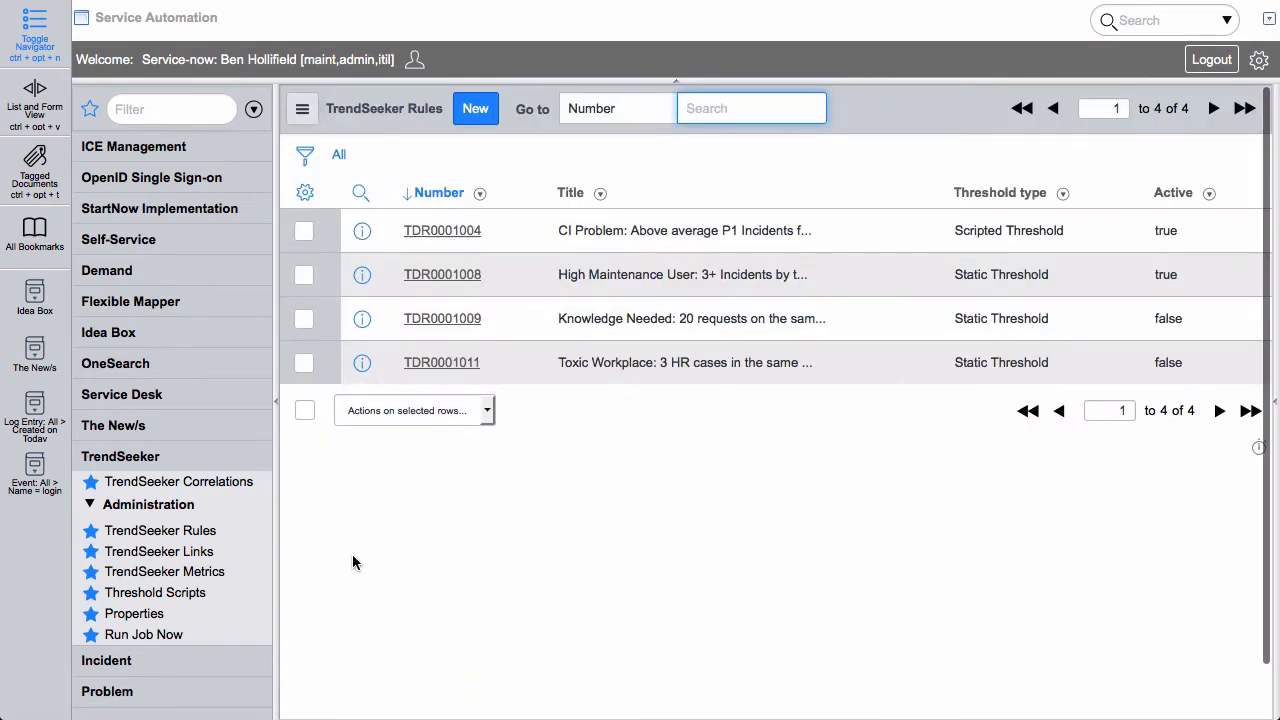
Run the TrendSeeker job immediately and open the TrendSeeker Correlations list
{"action": "left_click", "coordinate": [130, 638]}
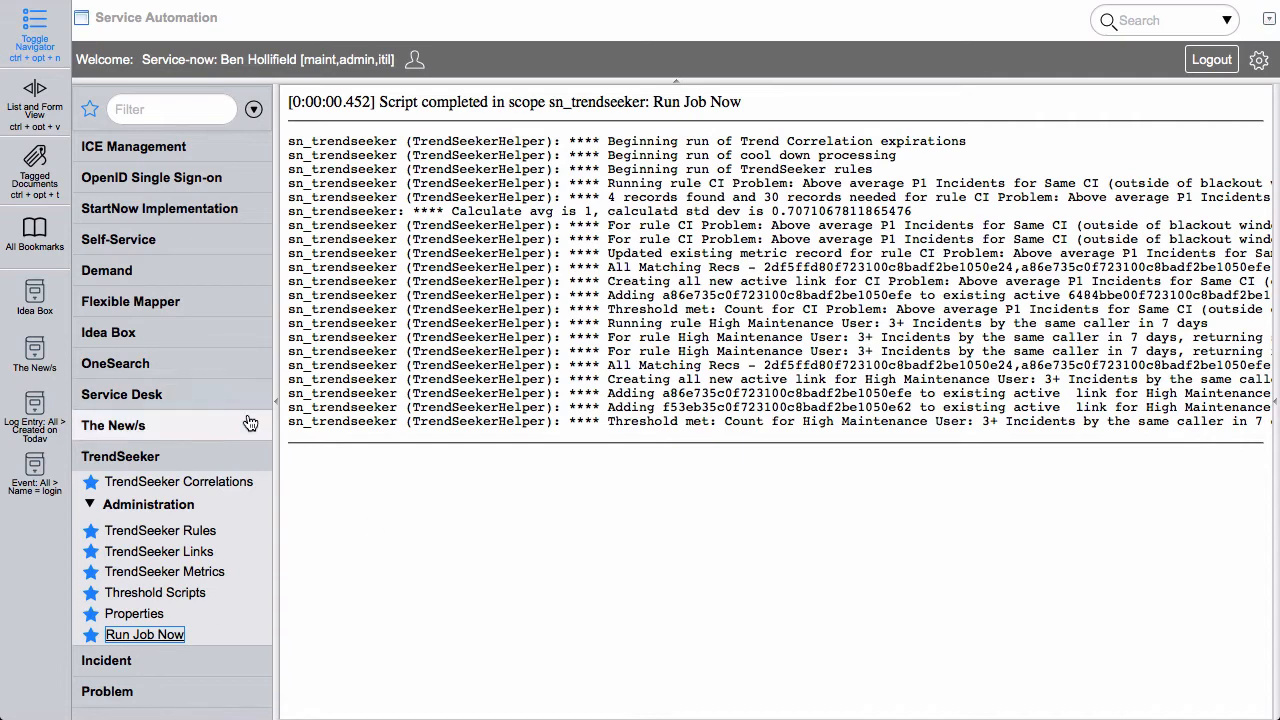
{"action": "left_click", "coordinate": [199, 484]}
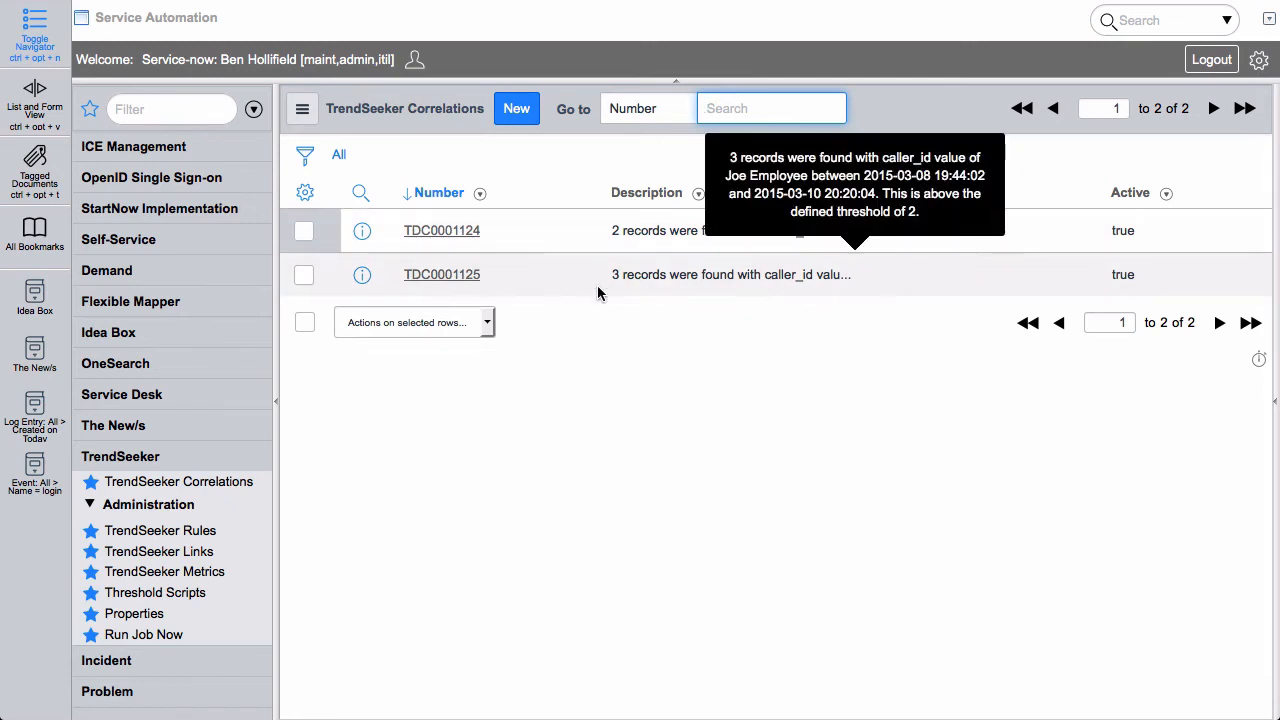
Examine the caller-based correlation TDC0001125 and its detected incident INC0010167, and return to the correlation
{"action": "left_click", "coordinate": [362, 280]}
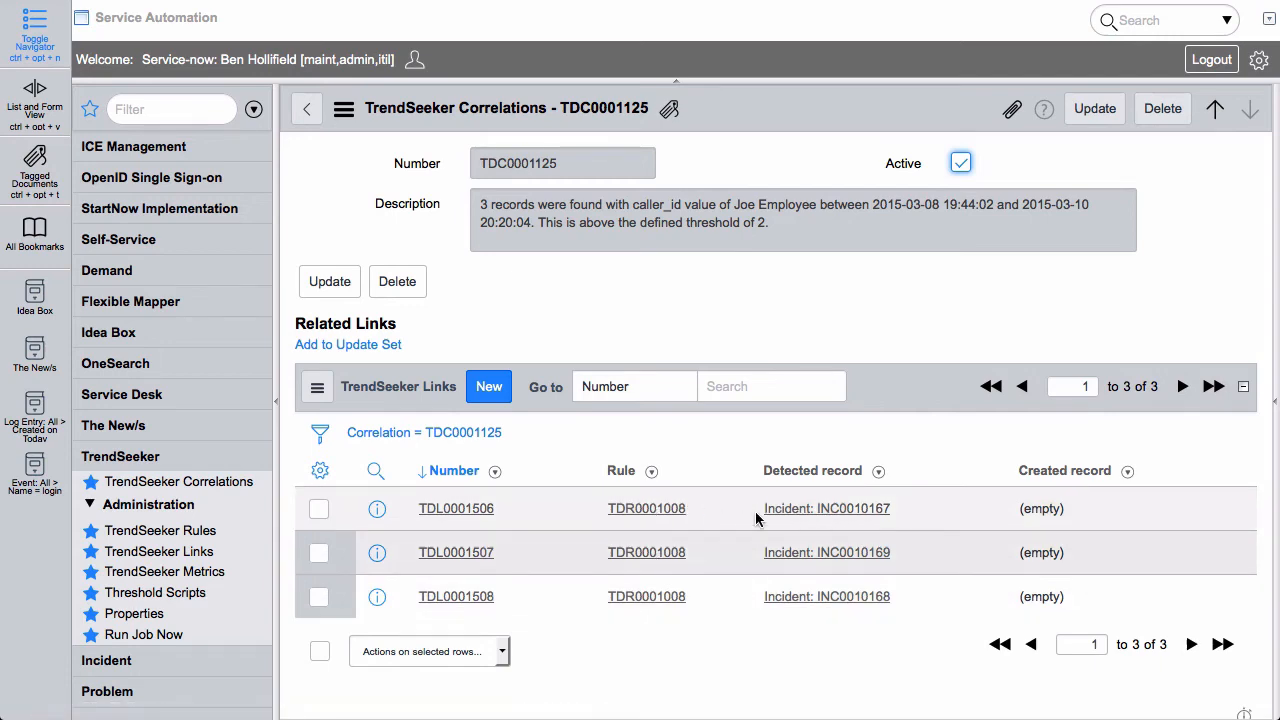
{"action": "left_click", "coordinate": [820, 509]}
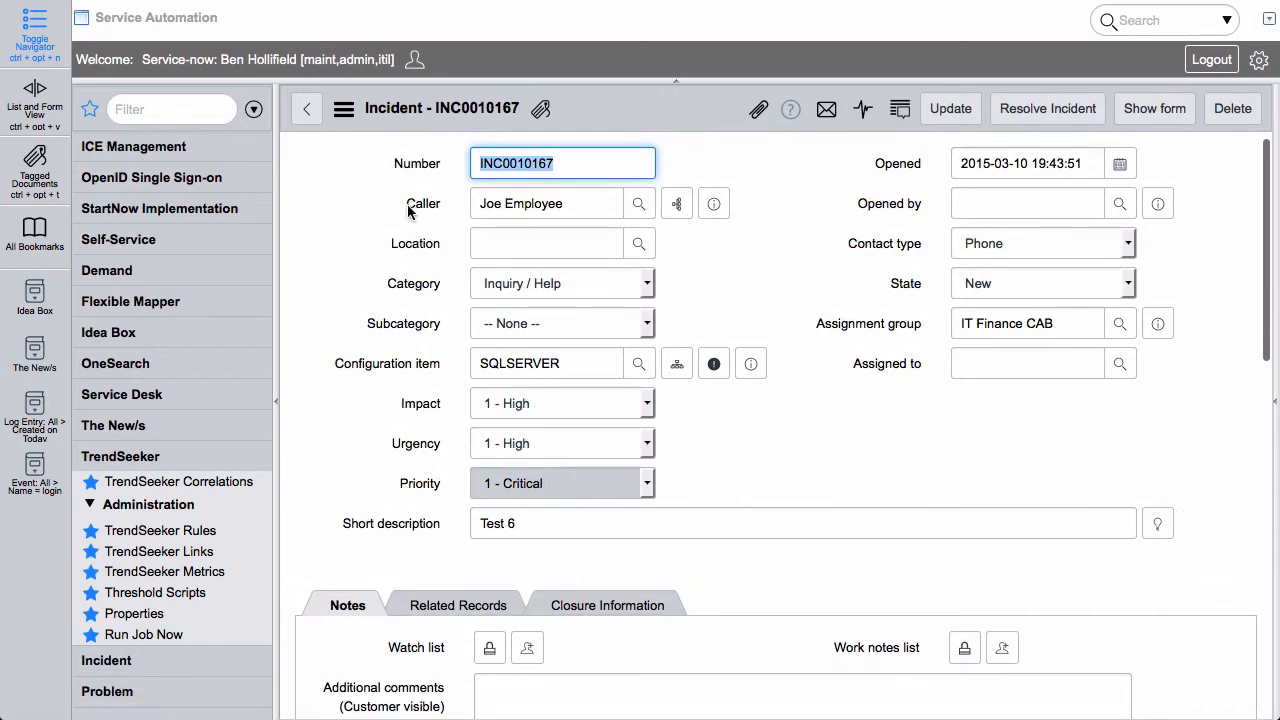
{"action": "left_click", "coordinate": [307, 111]}
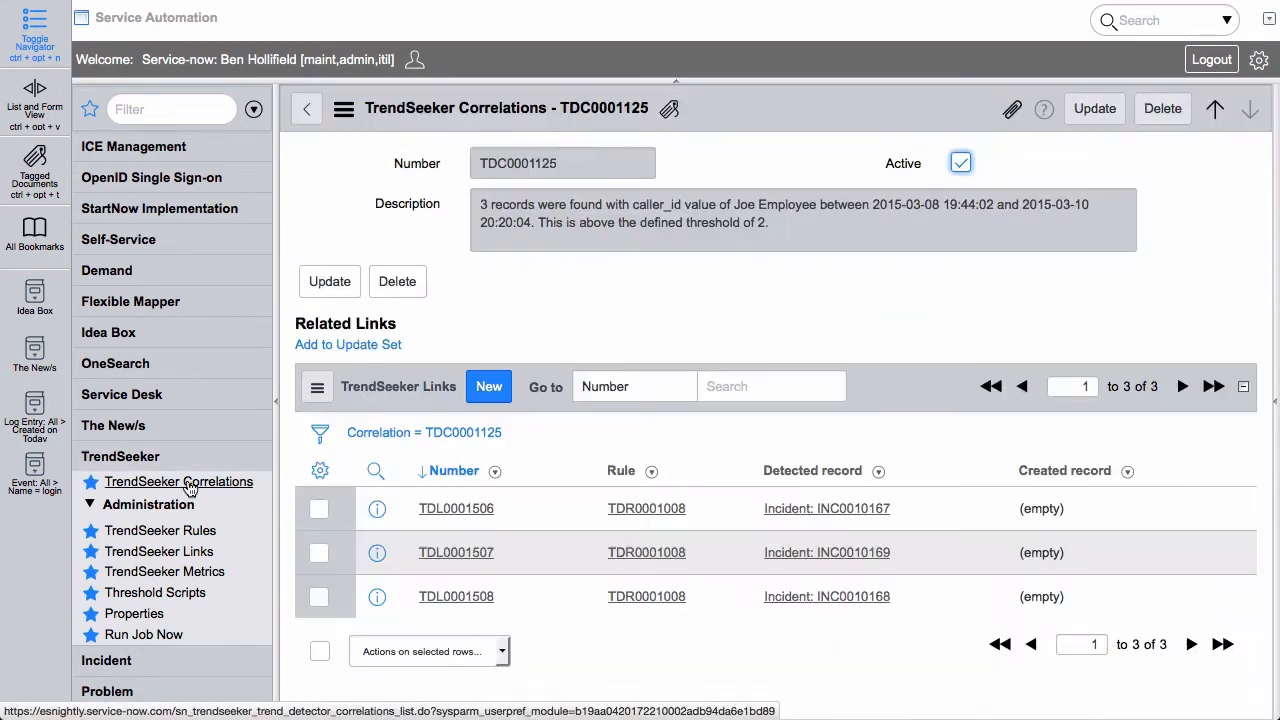
Examine the CI-based correlation TDC0001124 from the correlations list and open its created problem record PRB0040814
{"action": "left_click", "coordinate": [170, 481]}
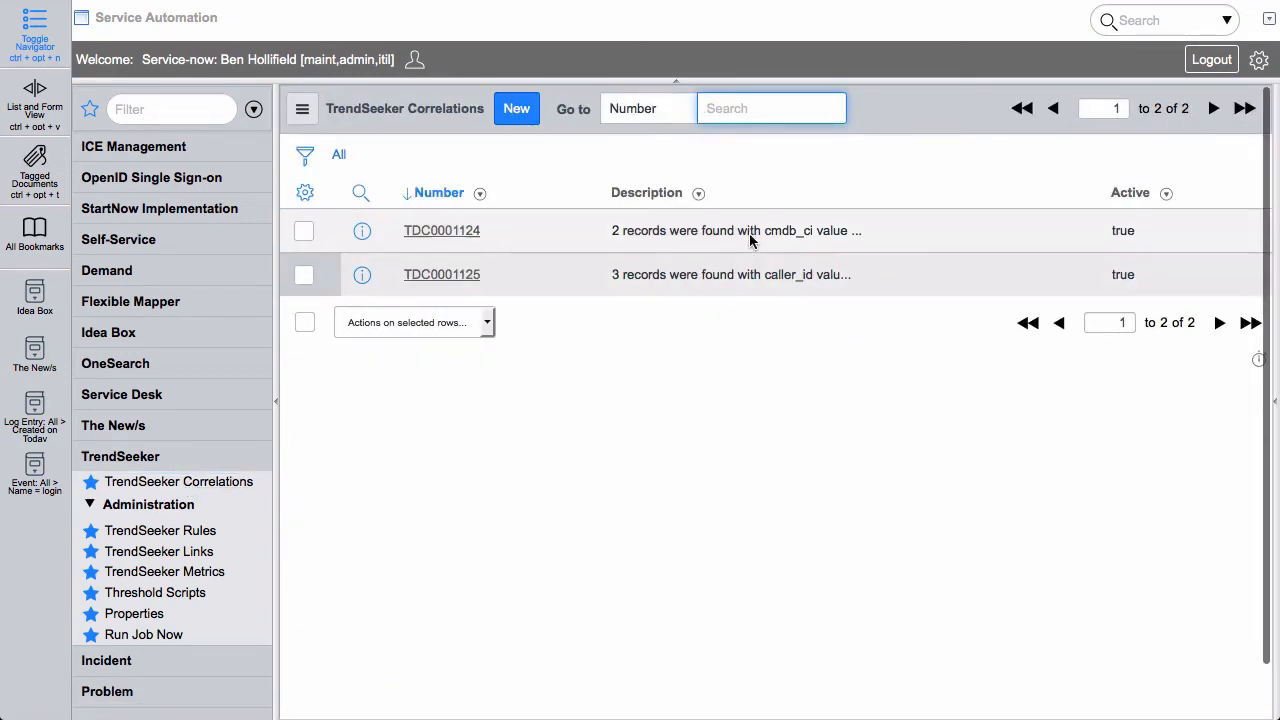
{"action": "left_click", "coordinate": [363, 231]}
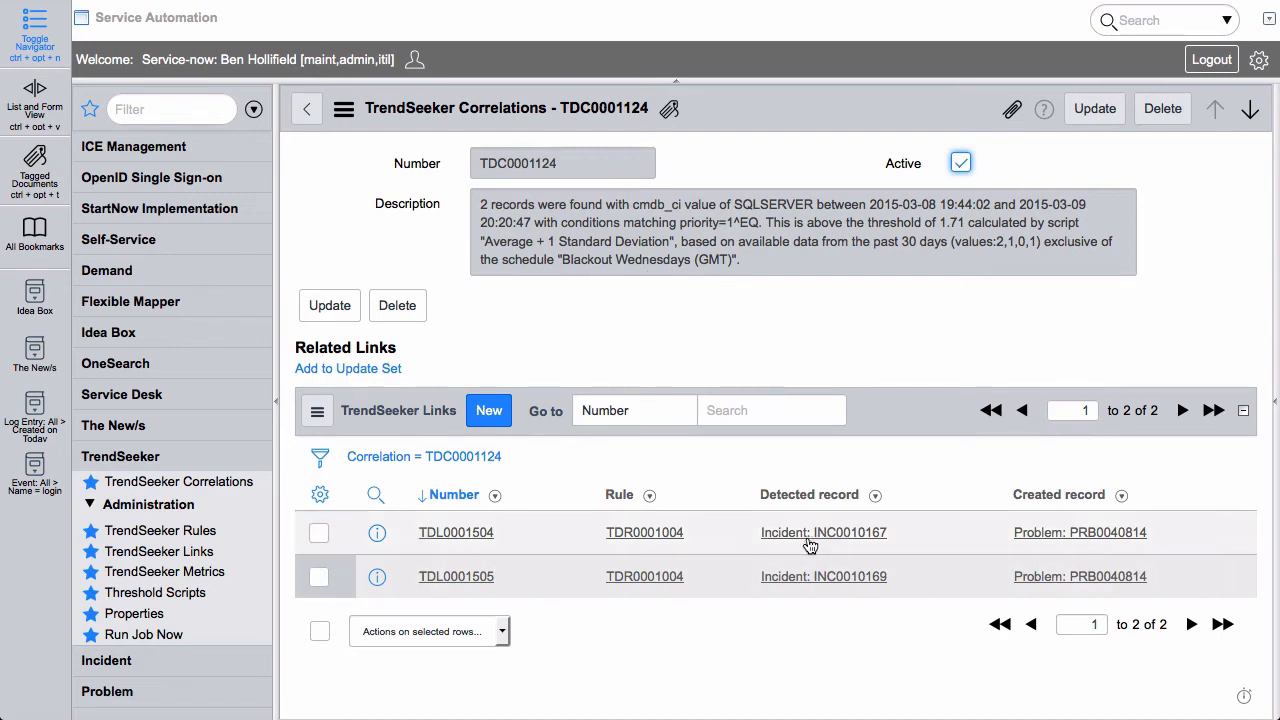
{"action": "left_click", "coordinate": [1077, 532]}
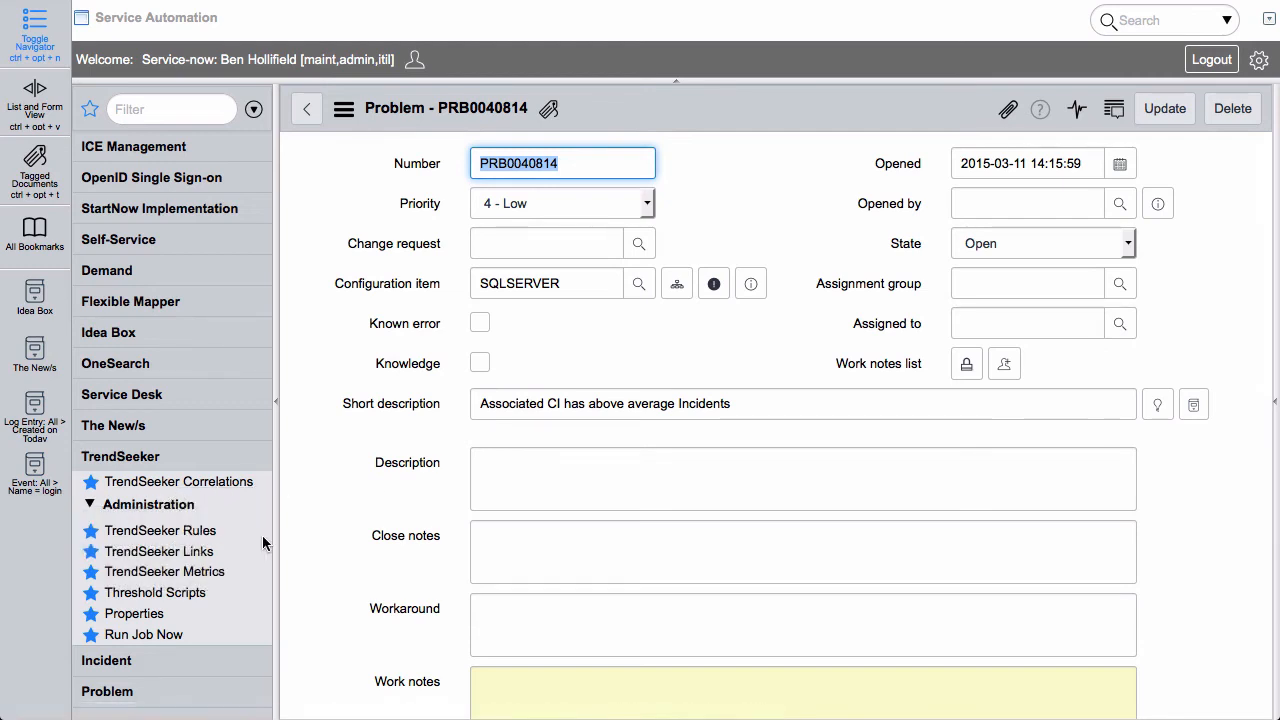
Review the TrendSeeker Links list and the TrendSeeker Metrics list
{"action": "left_click", "coordinate": [160, 551]}
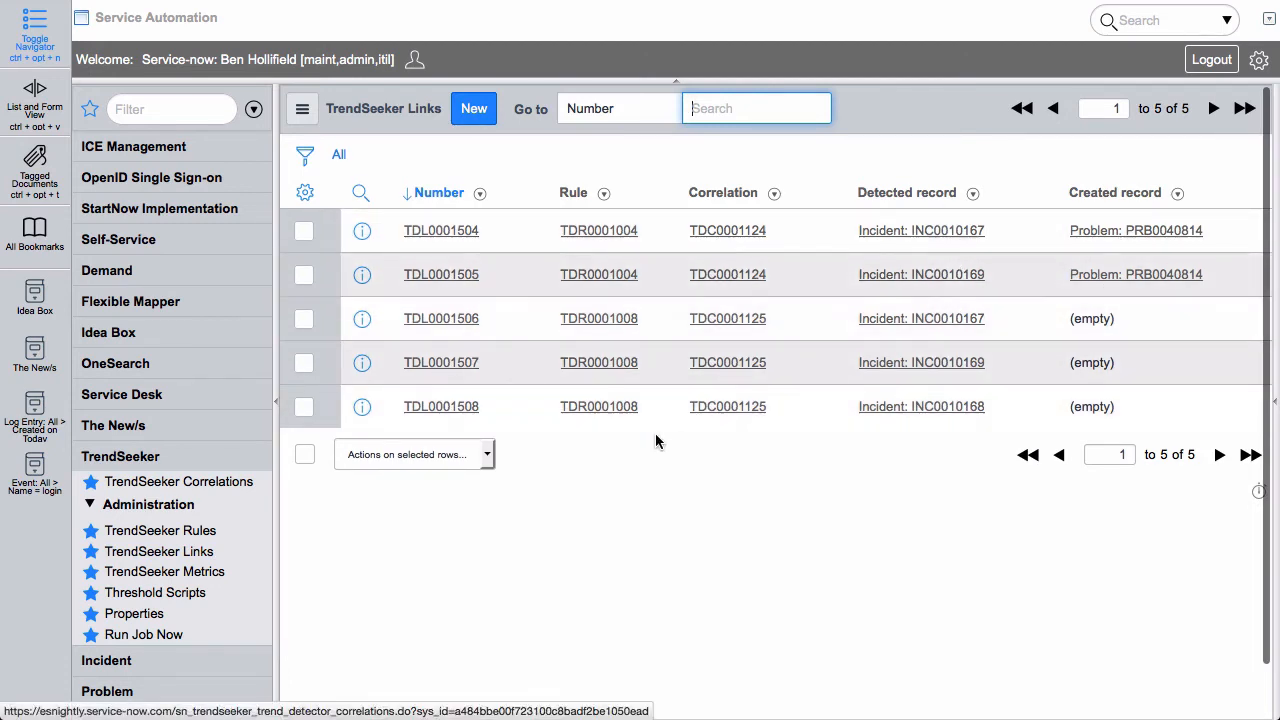
{"action": "left_click", "coordinate": [203, 574]}
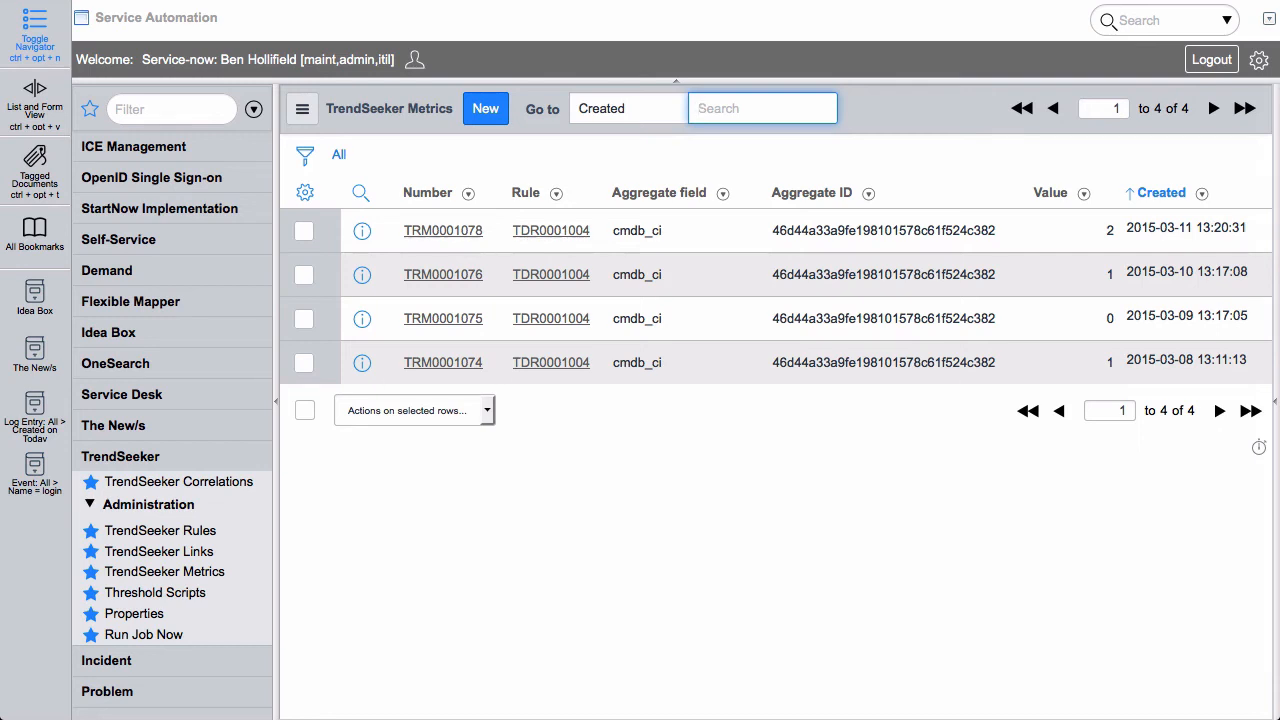
Read through the Average + 1 Standard Deviation threshold script and return to the Threshold Scripts list
{"action": "left_click", "coordinate": [155, 594]}
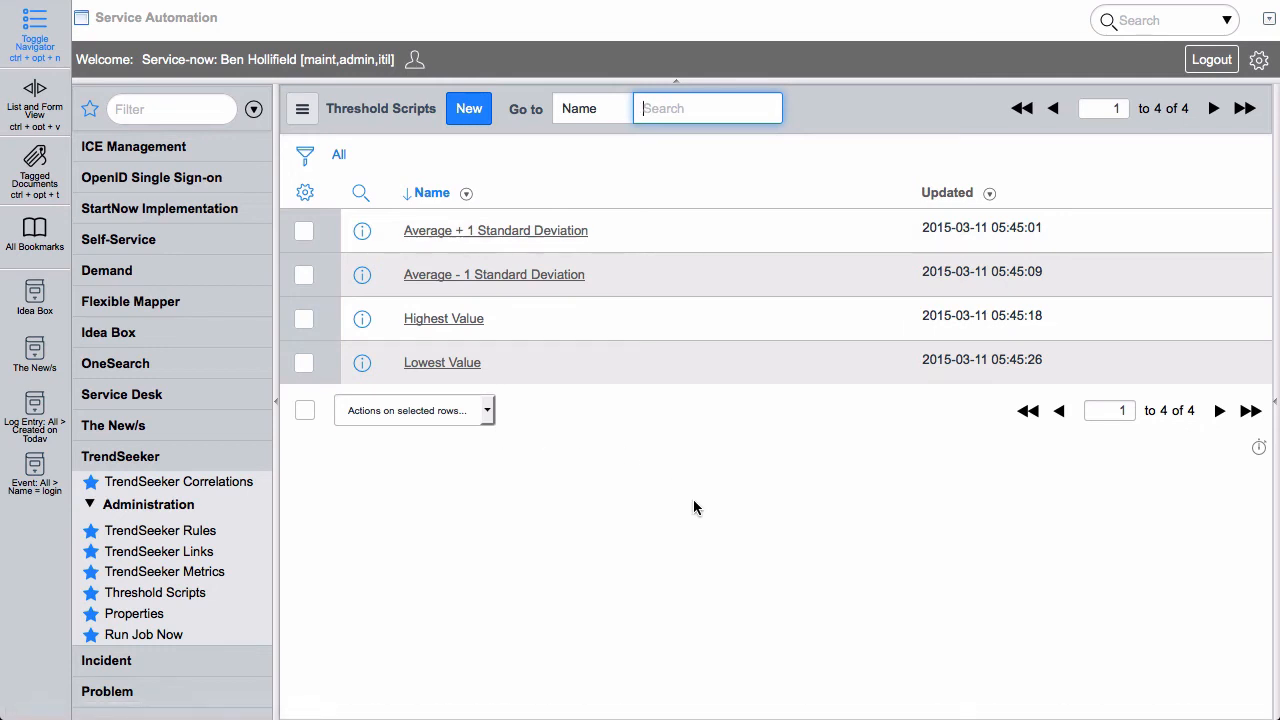
{"action": "left_click", "coordinate": [362, 231]}
{"action": "left_click", "coordinate": [362, 231]}
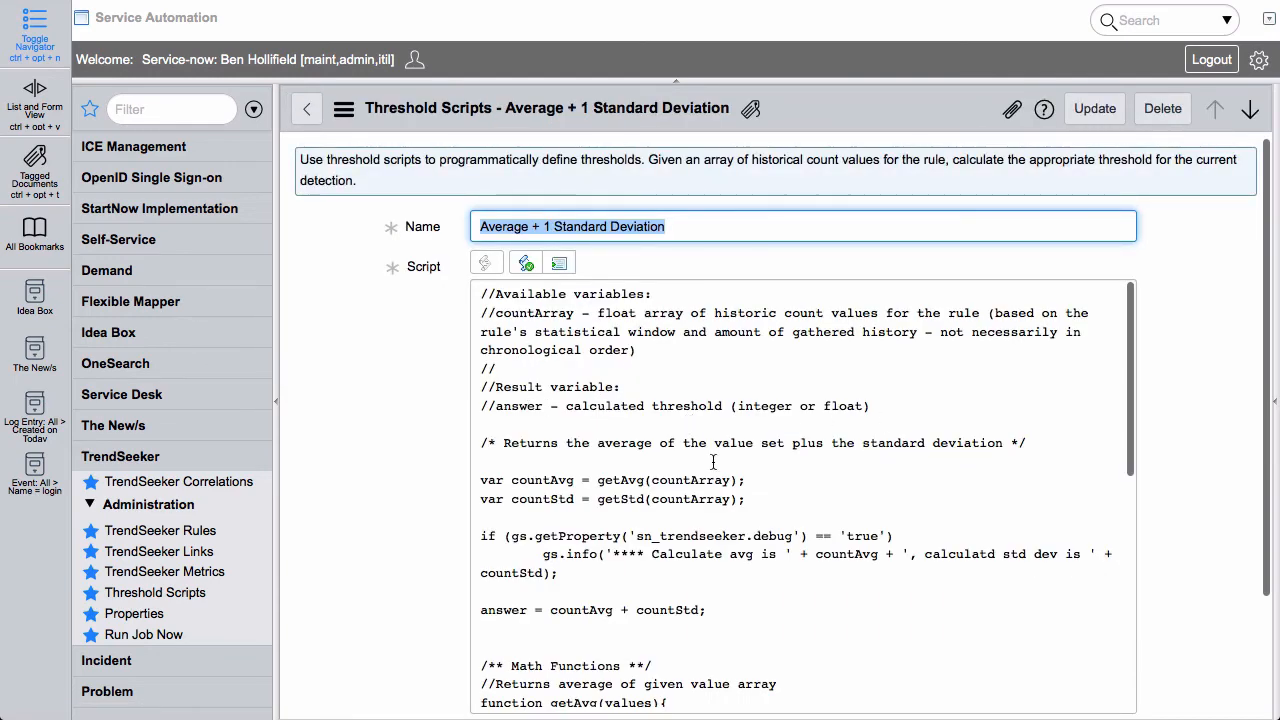
{"action": "scroll", "coordinate": [700, 440], "scroll_direction": "down", "scroll_amount": 3}
{"action": "scroll", "coordinate": [713, 462], "scroll_direction": "down", "scroll_amount": 7}
{"action": "scroll", "coordinate": [713, 460], "scroll_direction": "up", "scroll_amount": 10}
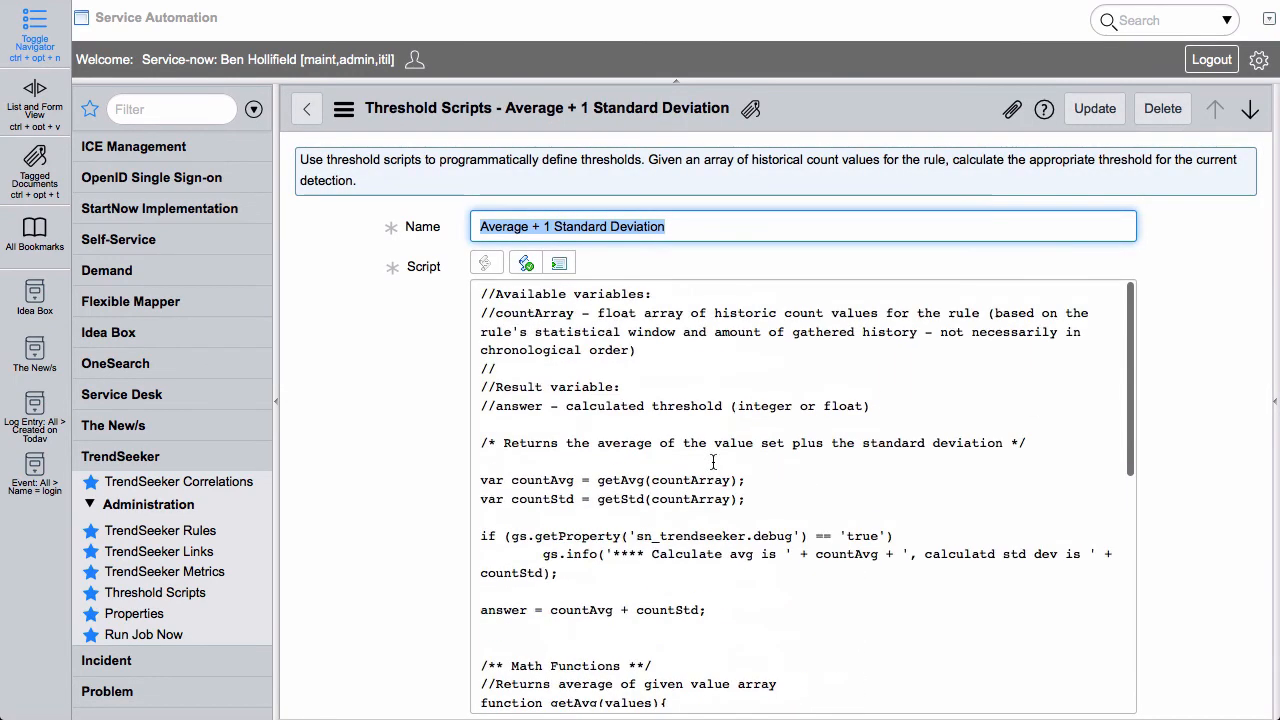
{"action": "left_click", "coordinate": [306, 109]}
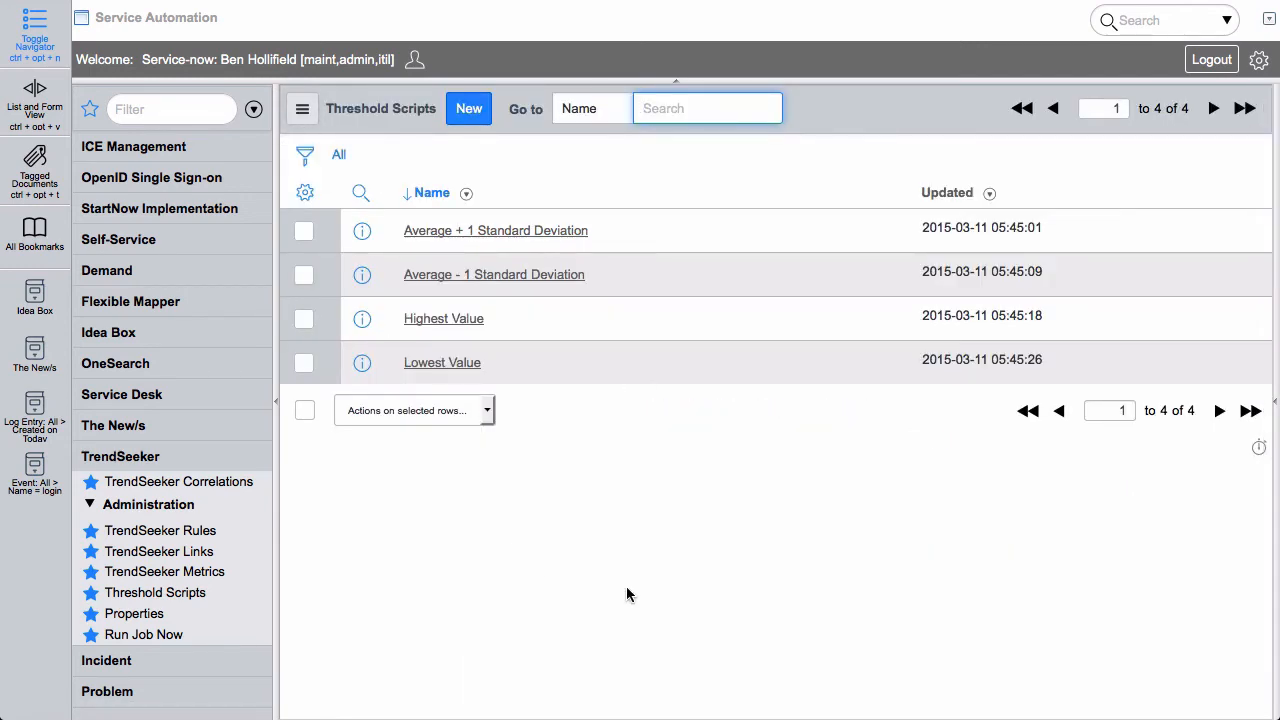
View the TrendSeeker Properties page and return to the TrendSeeker Correlations list
{"action": "left_click", "coordinate": [140, 614]}
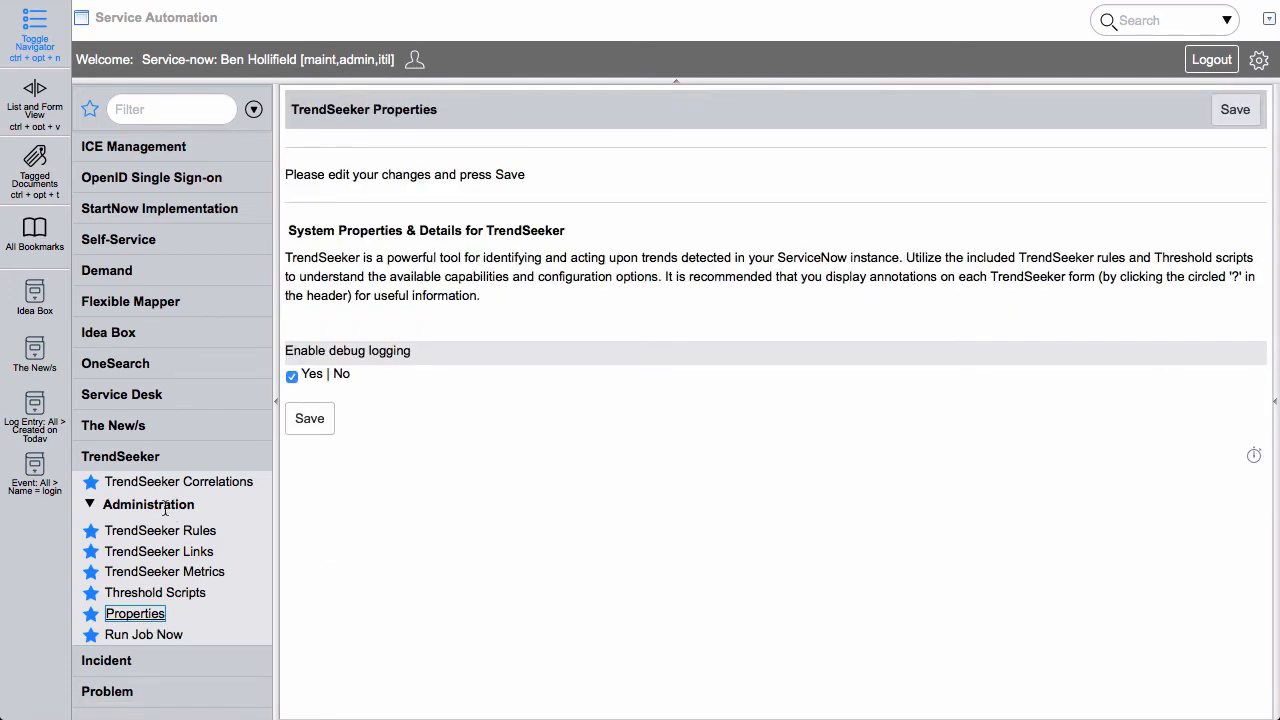
{"action": "left_click", "coordinate": [134, 484]}
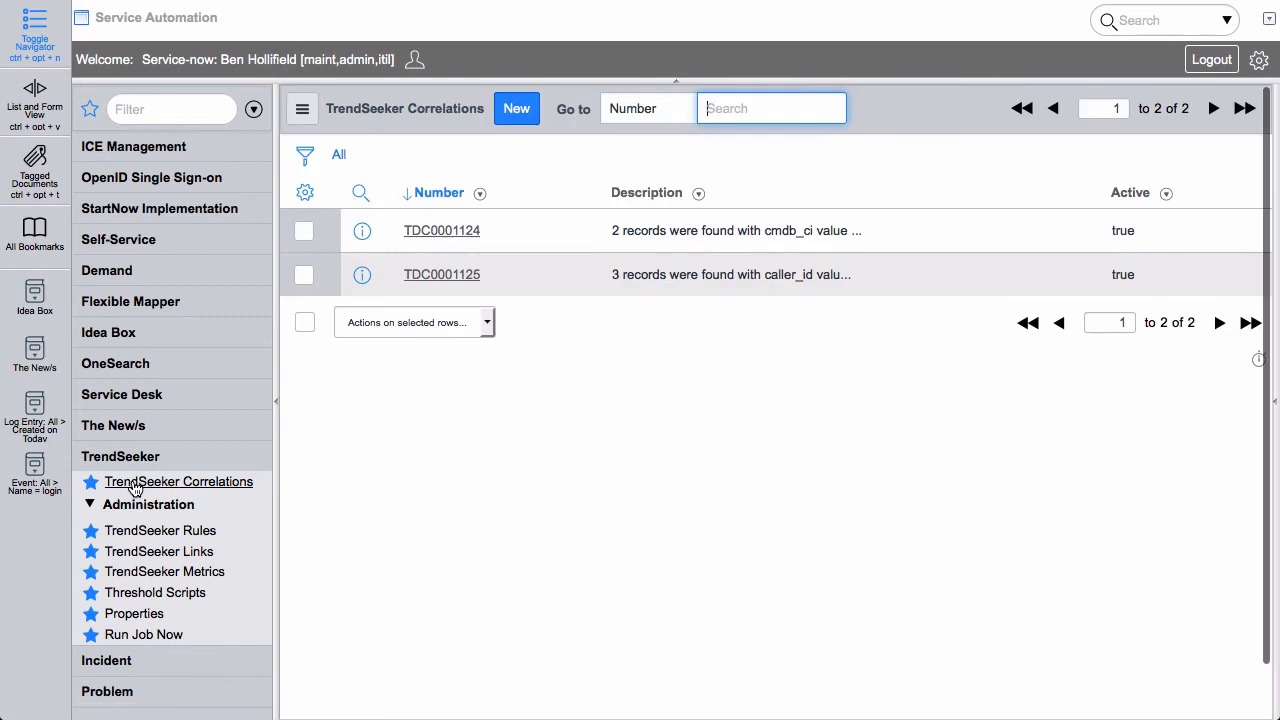